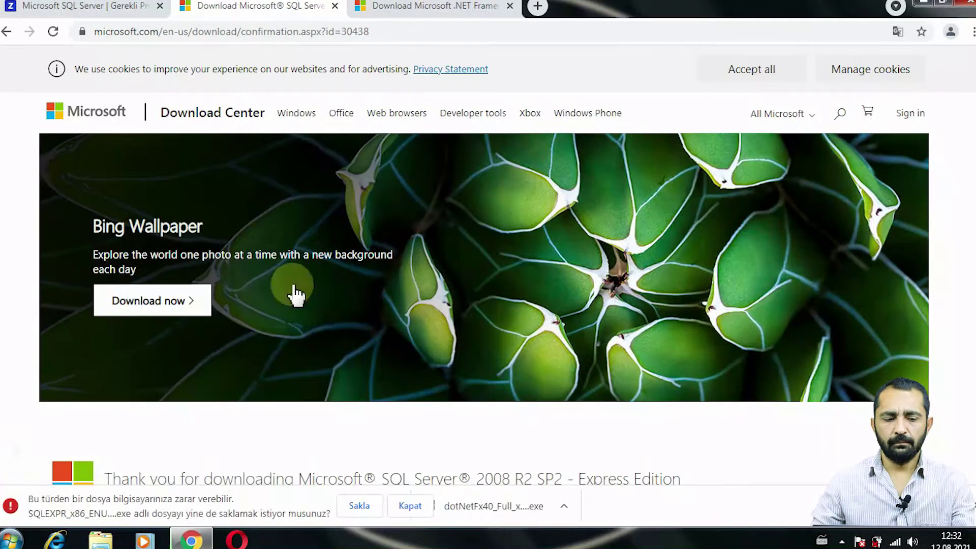
- Keep the flagged SQL Server Express download, then go to Ürünler > Zirve Finansman on the Zirve site
click(359, 506)
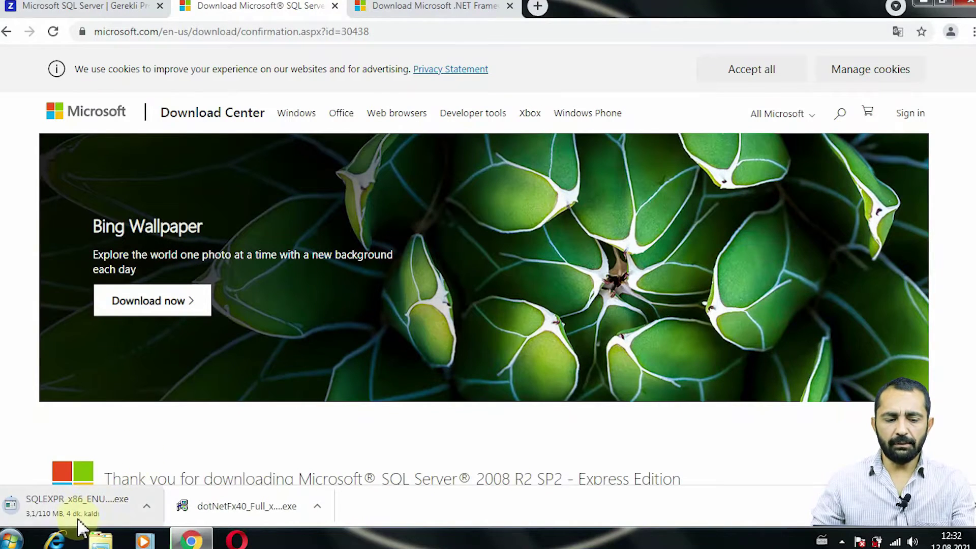
click(109, 8)
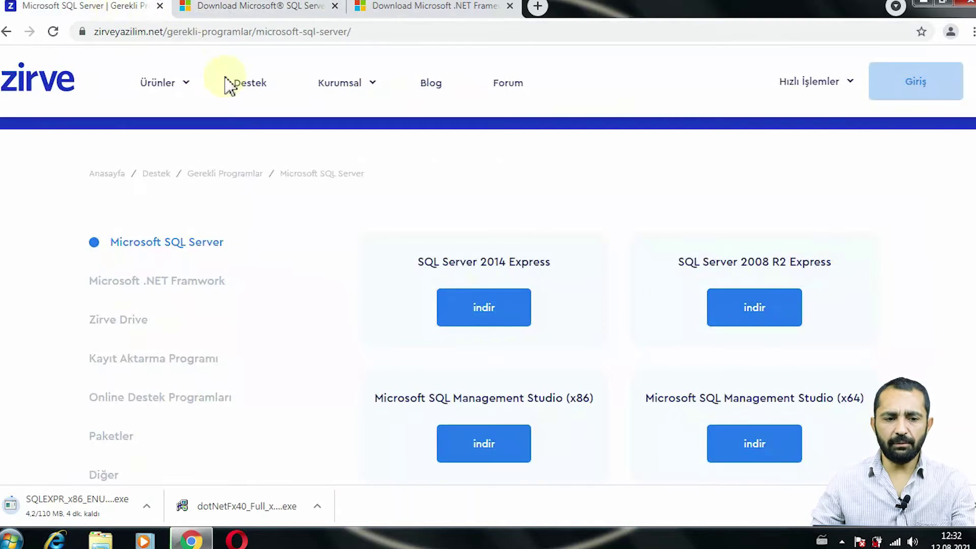
scroll(305, 285, up, 2)
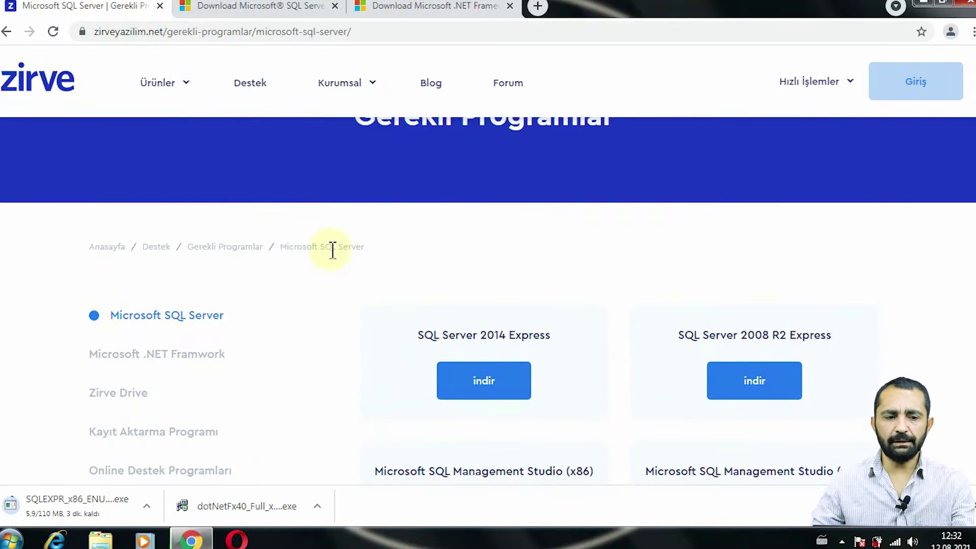
scroll(273, 285, up, 2)
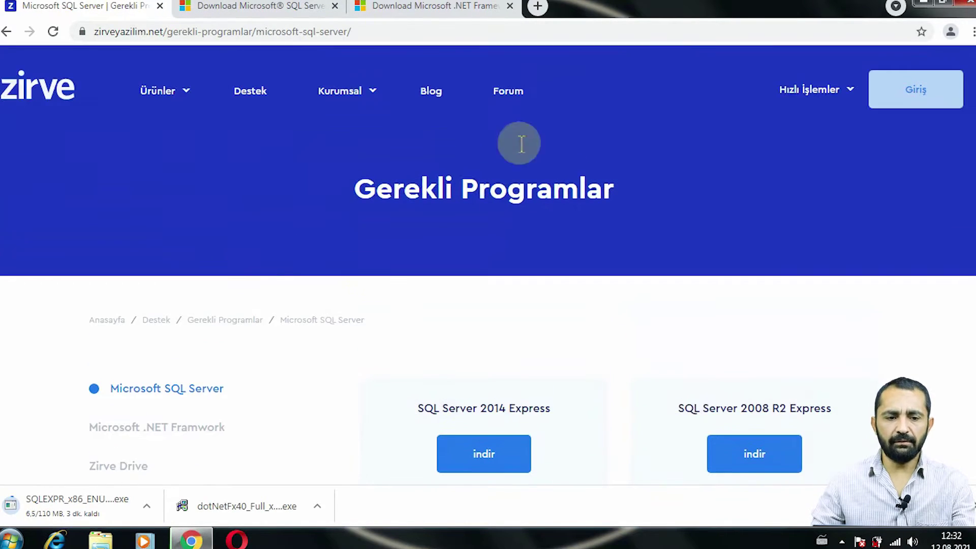
click(184, 96)
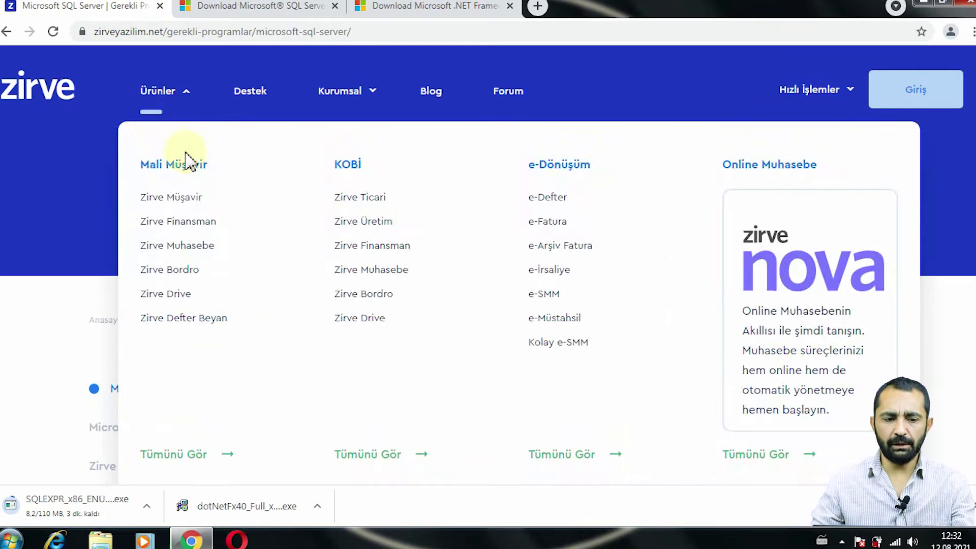
click(178, 222)
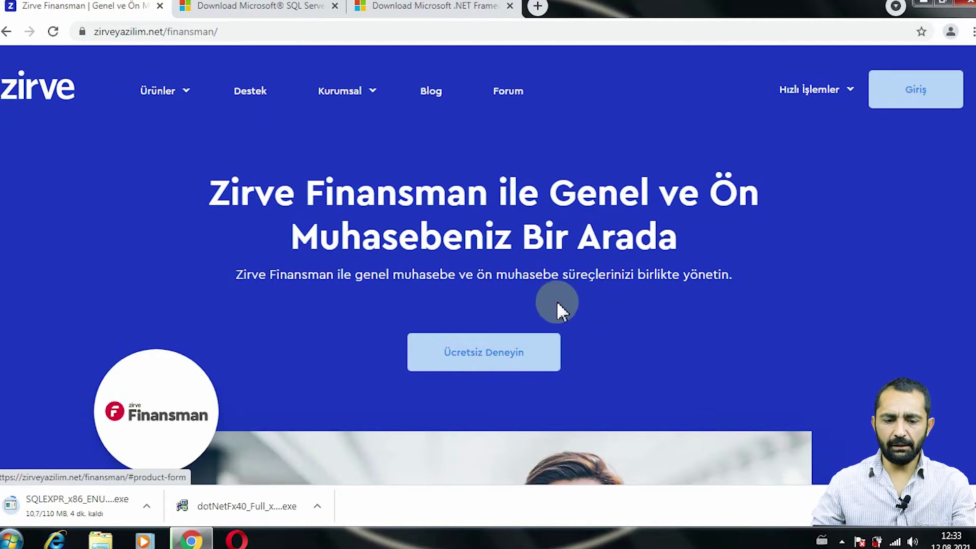
- Open the Ücretsiz Deneyin form and enter the full name, e-mail address and mobile phone number
click(493, 354)
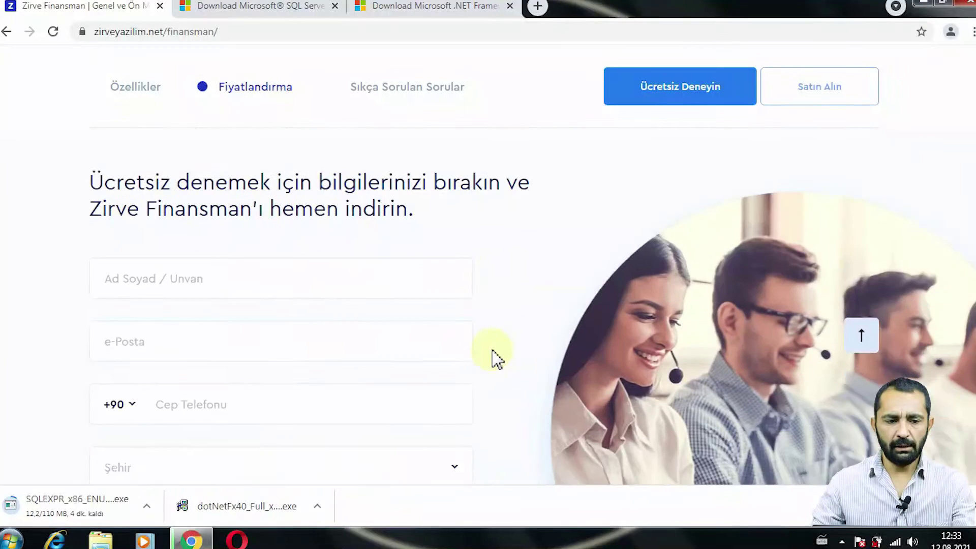
scroll(204, 326, down, 2)
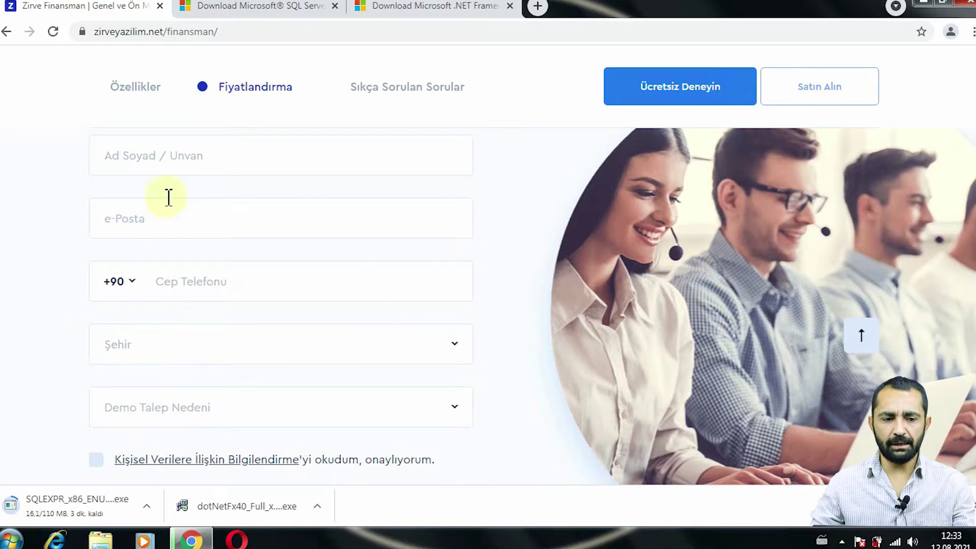
click(168, 156)
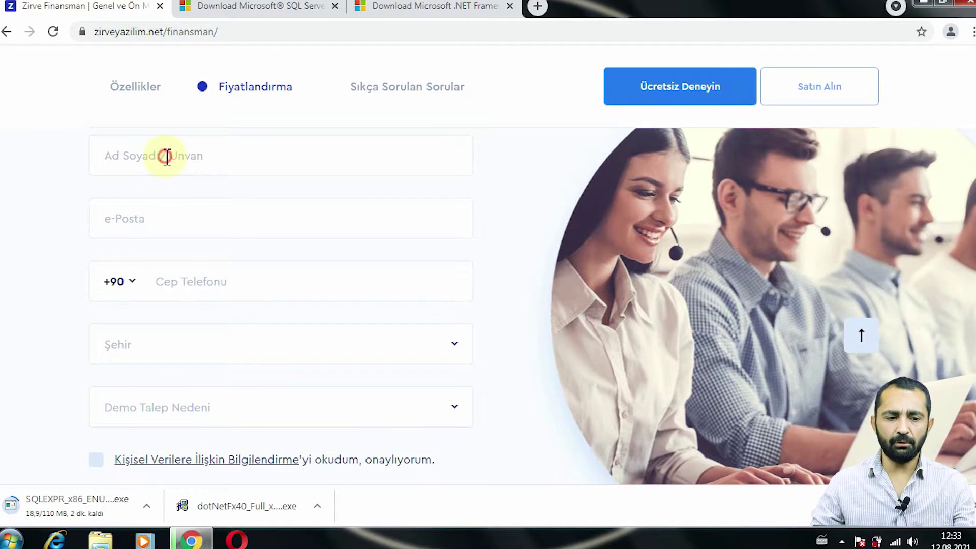
text(kkk)
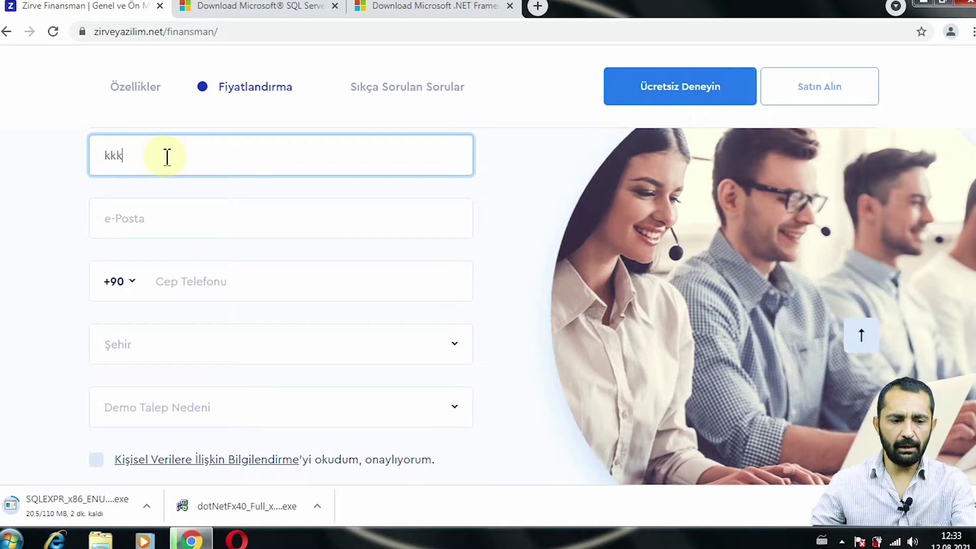
click(167, 218)
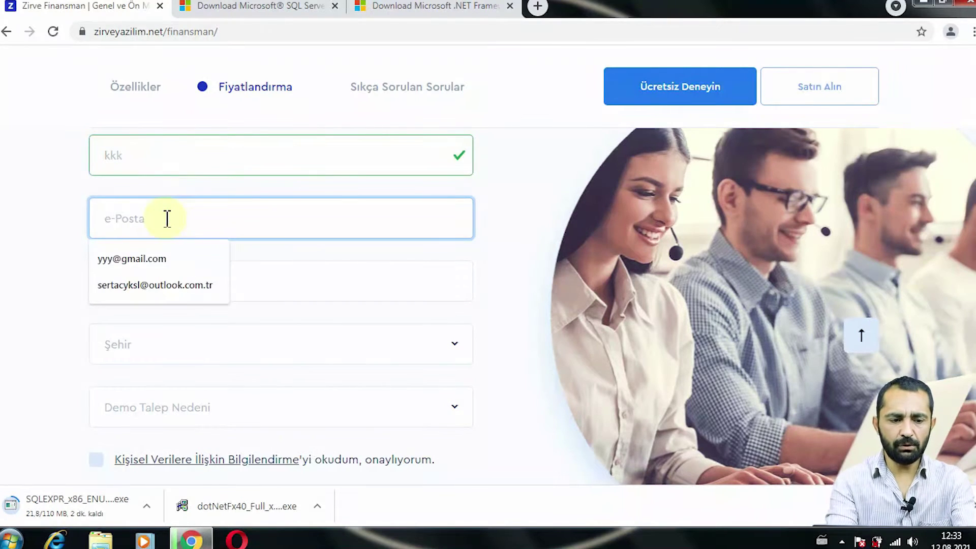
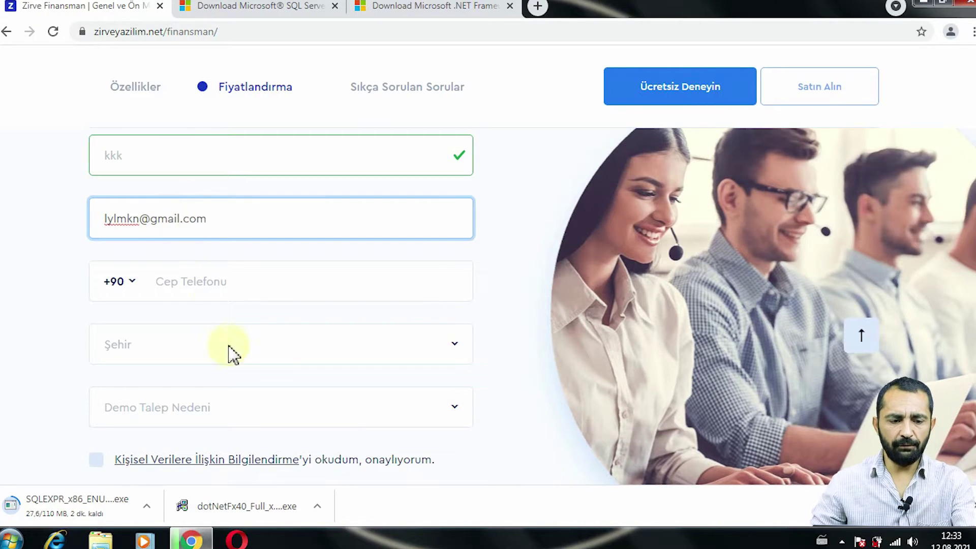
click(197, 281)
text(66)
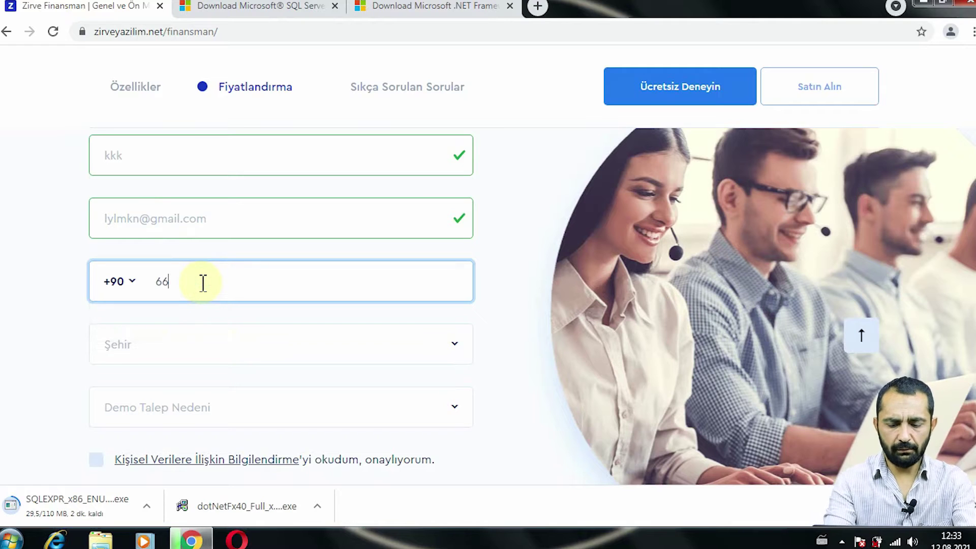
key(BackSpace)
key(BackSpace)
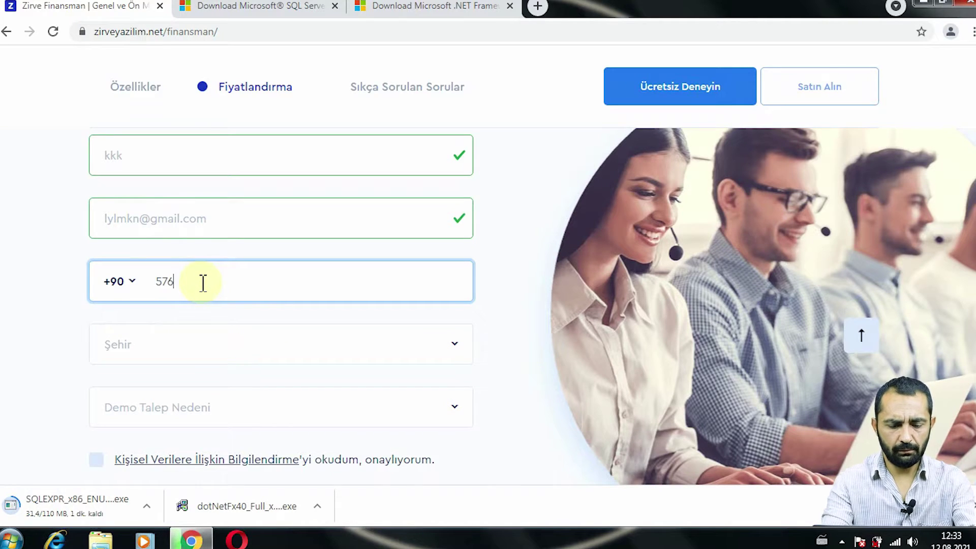
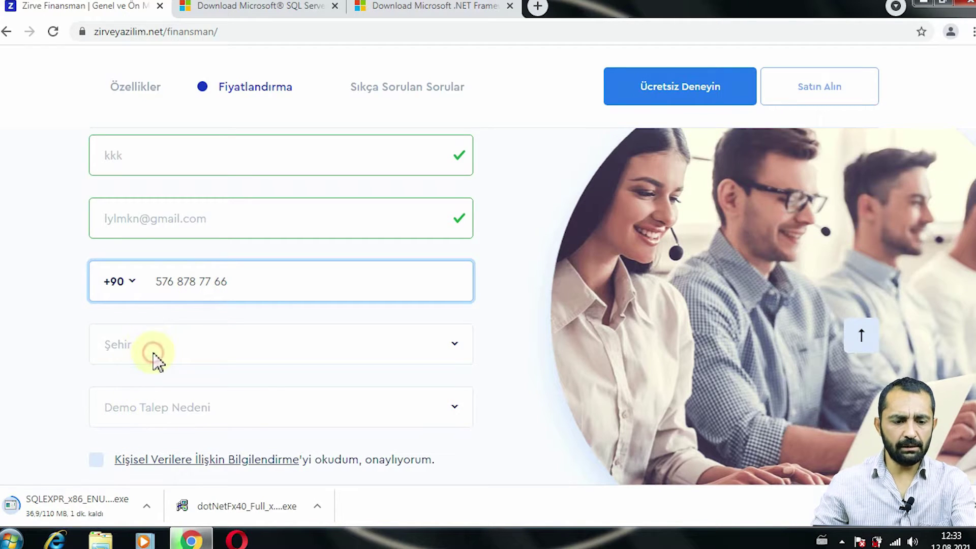
- Choose city Bilecik and reason Eğitim için, accept the KVKK notice, and submit the form
key(Tab)
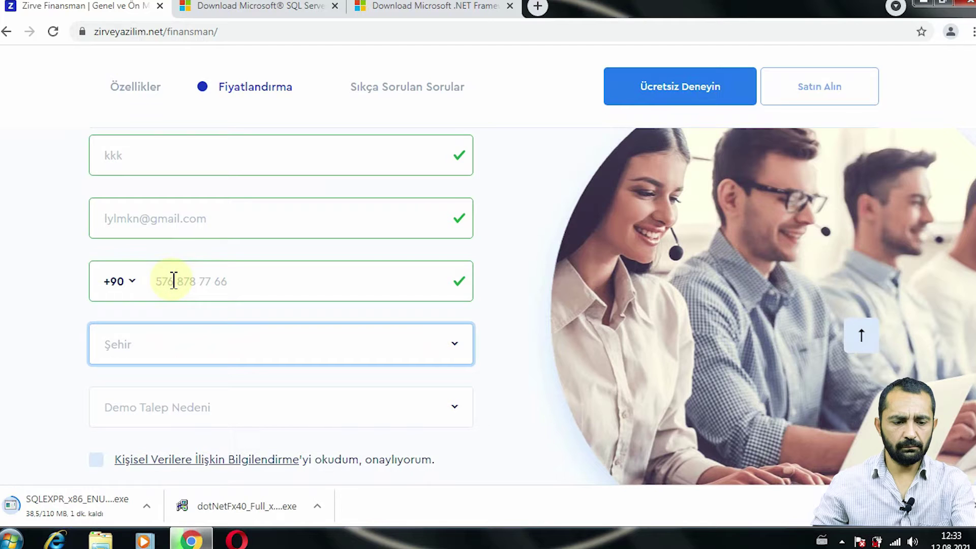
click(157, 347)
click(161, 223)
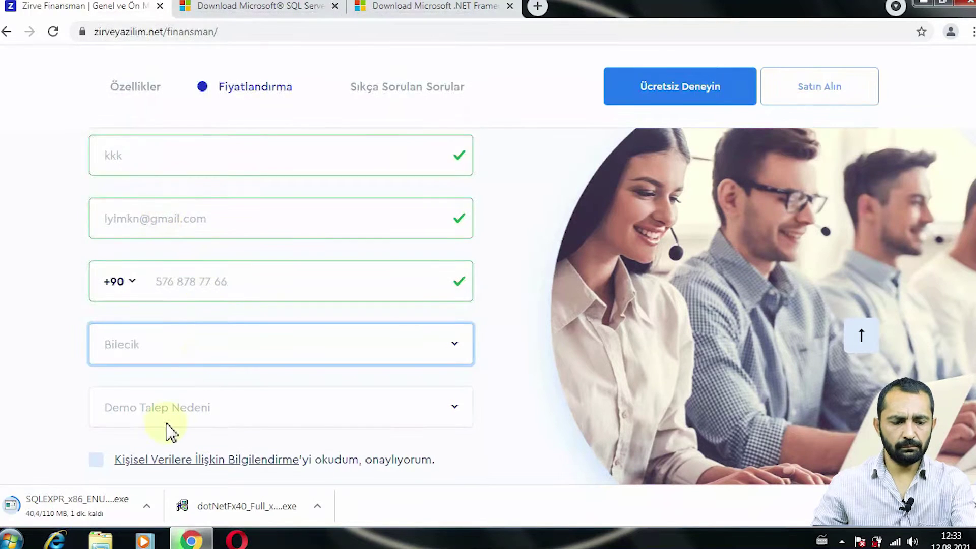
click(163, 412)
click(163, 482)
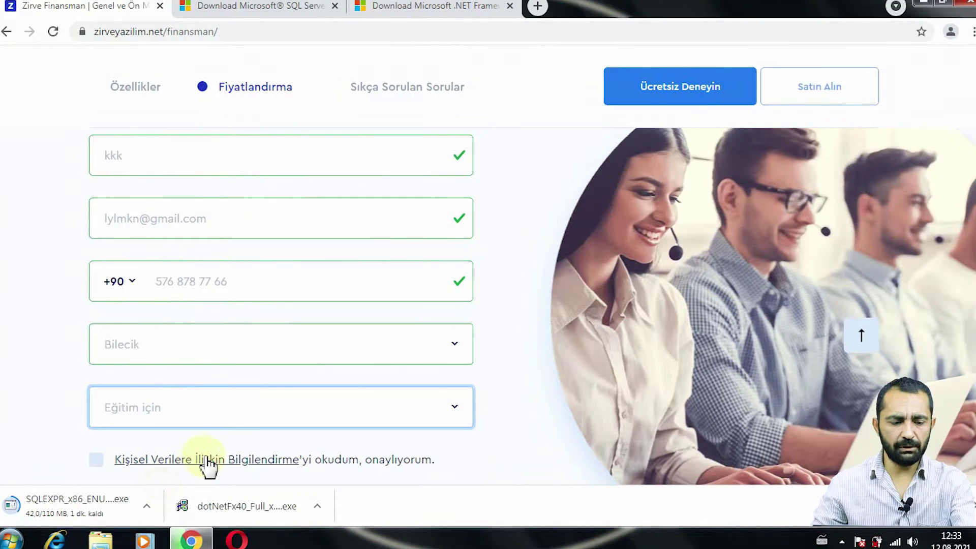
scroll(159, 461, down, 1)
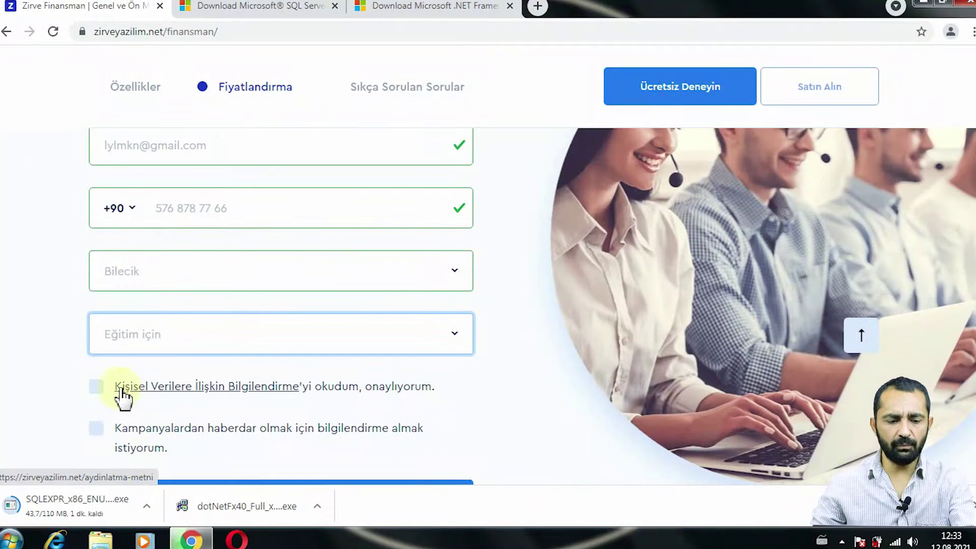
click(107, 392)
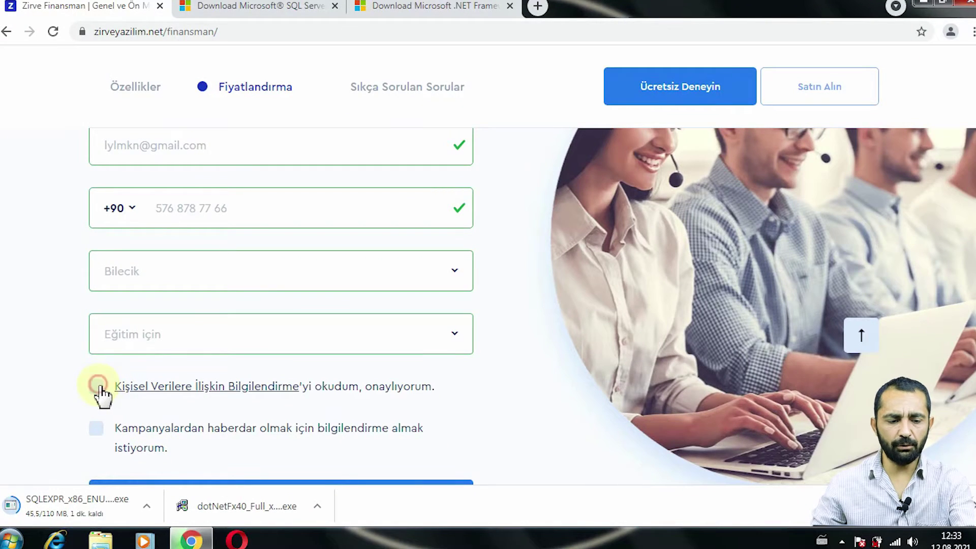
scroll(207, 409, down, 3)
click(286, 284)
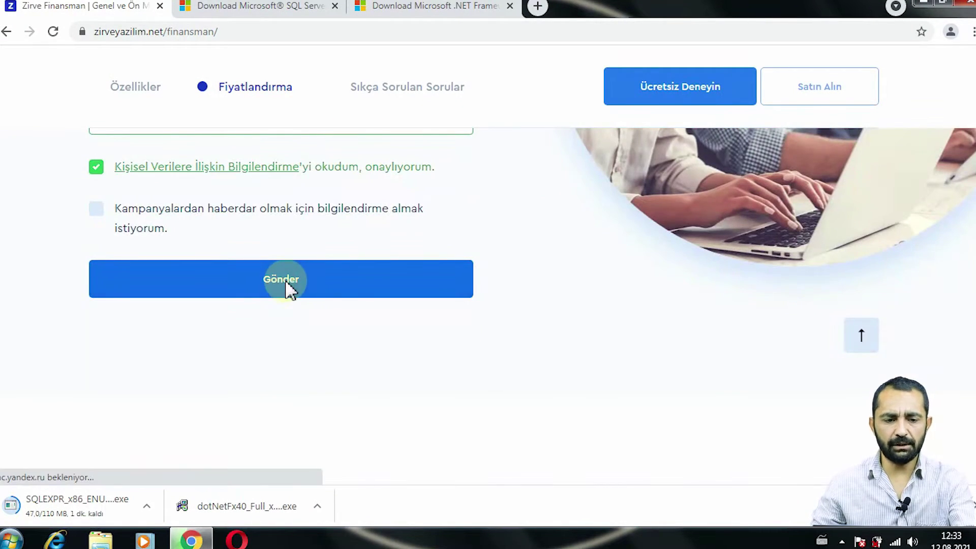
click(290, 290)
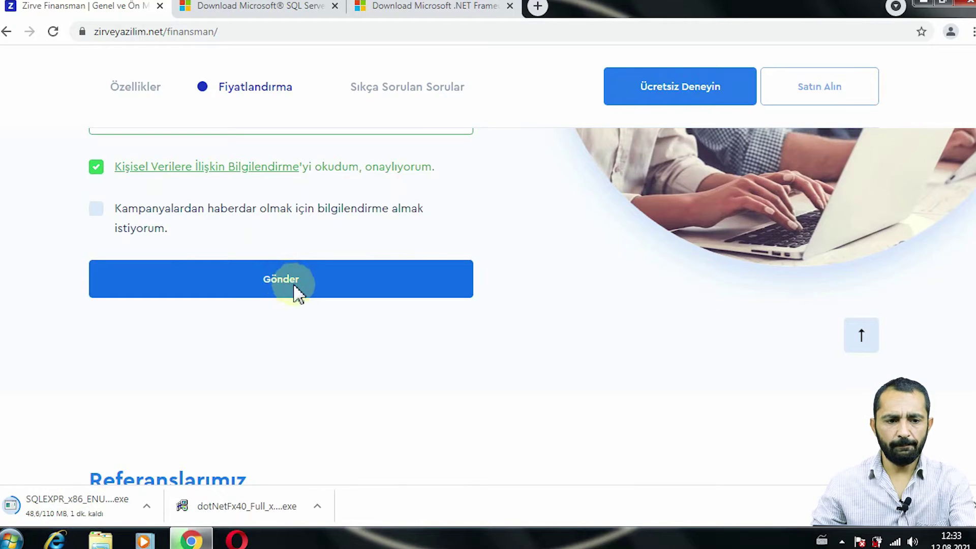
scroll(285, 351, up, 3)
- Download the Zirve Finansman demo installer and keep the flagged .exe with Sakla
scroll(280, 338, up, 1)
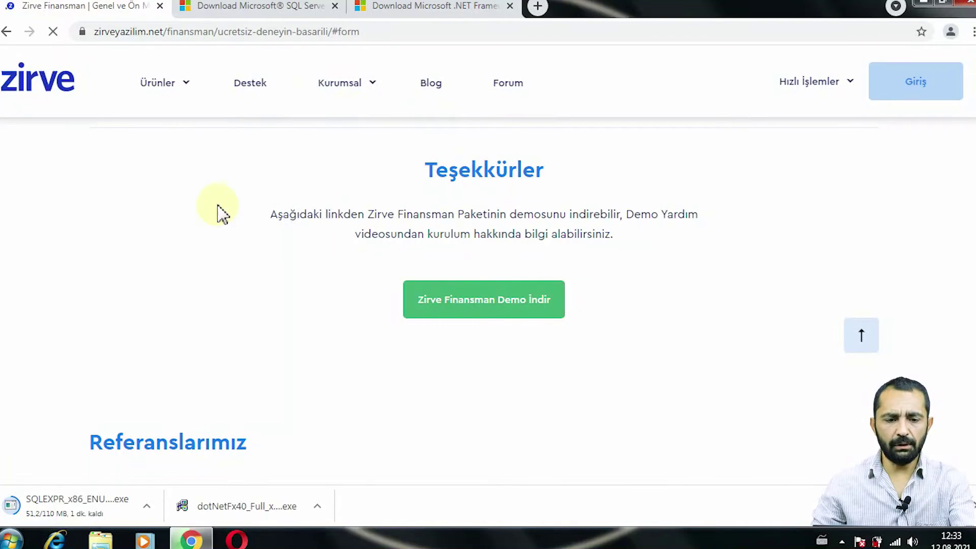
click(471, 311)
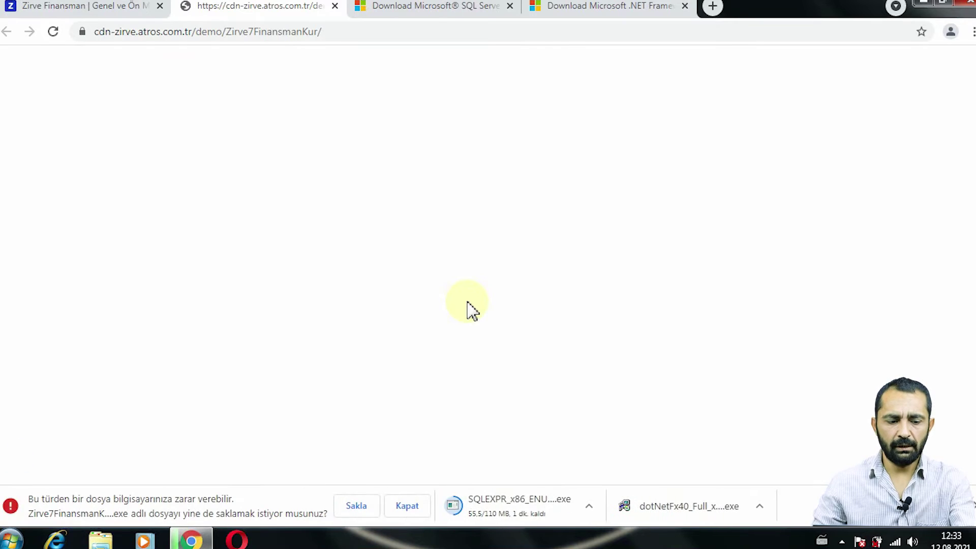
click(355, 506)
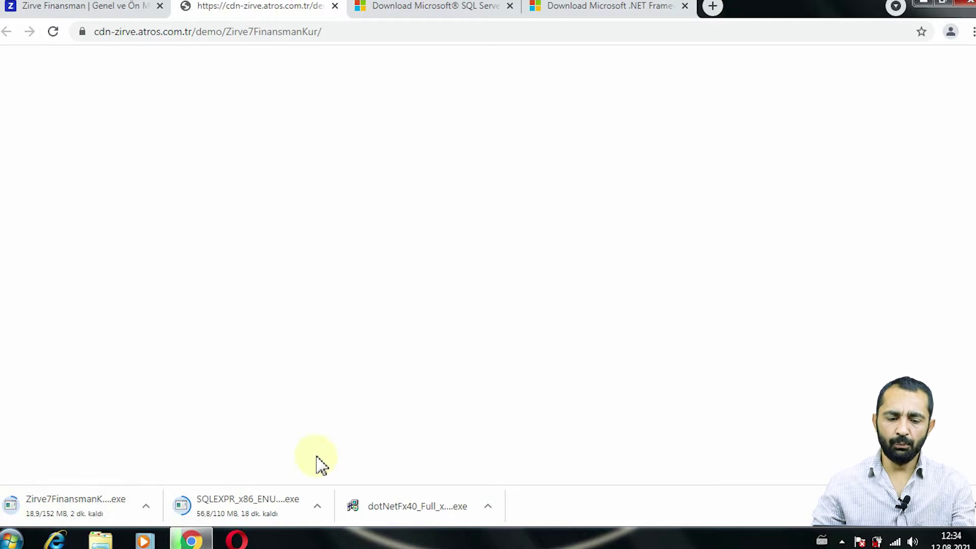
- Show dotNetFx40_Full_x86_x64 (1) in its folder and run it as administrator, approving UAC
click(488, 507)
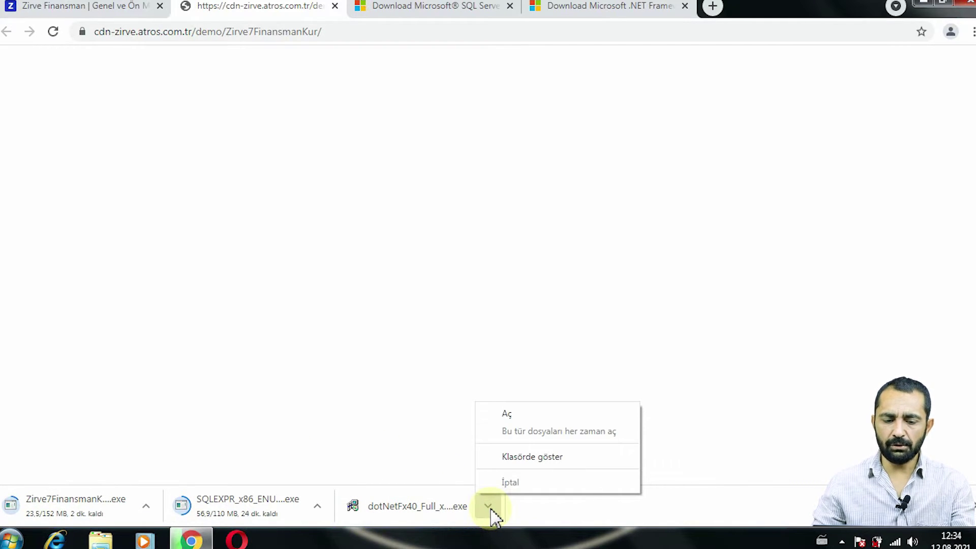
click(521, 456)
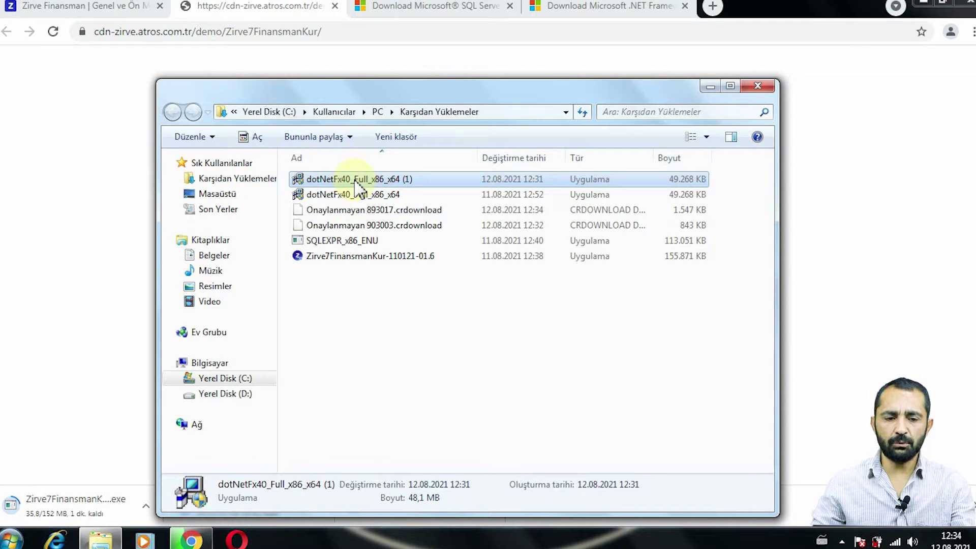
right_click(358, 186)
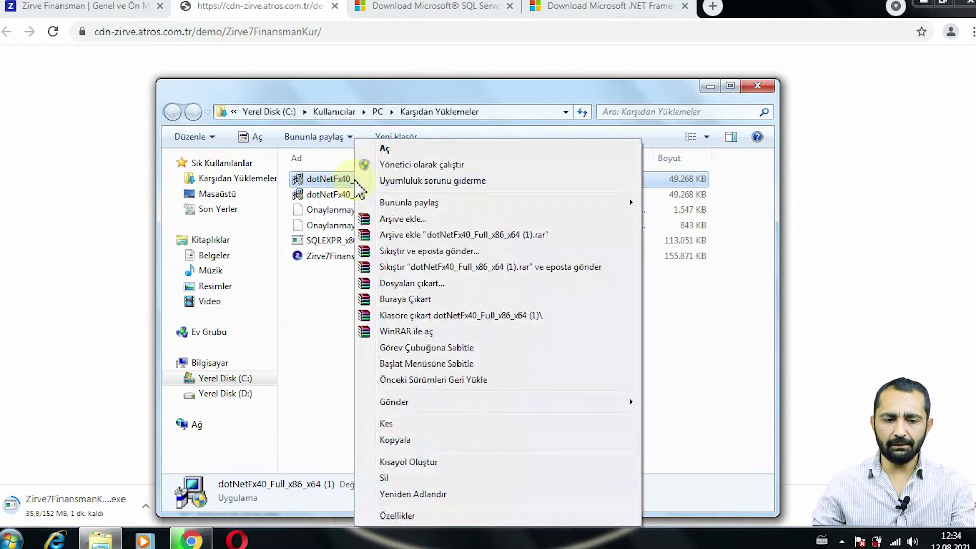
click(394, 165)
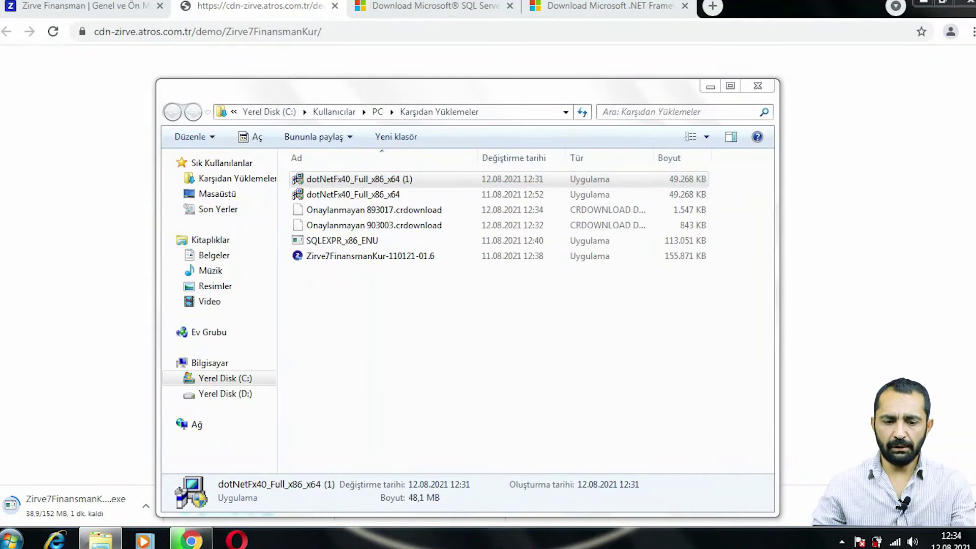
click(531, 350)
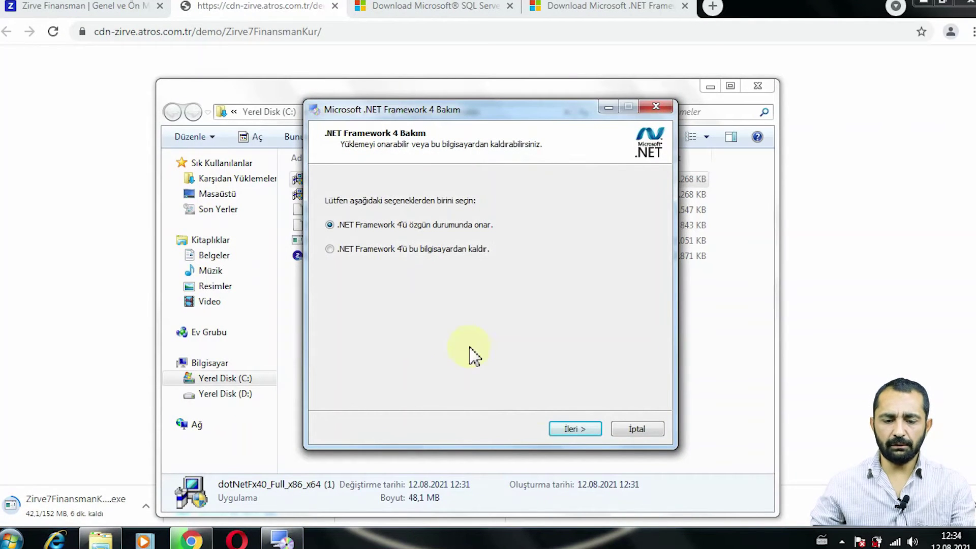
- Run the .NET Framework 4 repair and close the wizard once 'Onarım Tamamlandı' appears
click(571, 430)
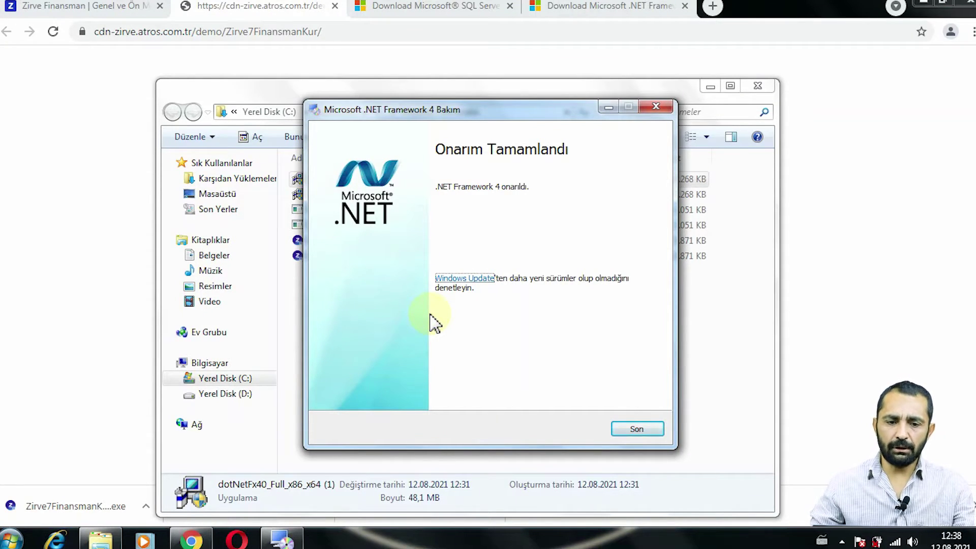
click(638, 430)
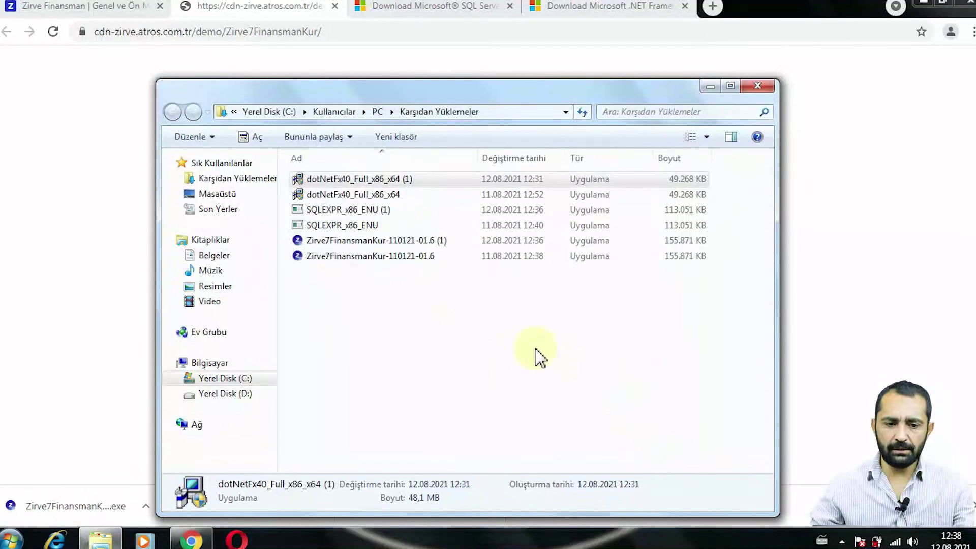
- Reopen the Downloads folder with the SQL Server Express installer shown in it
click(757, 86)
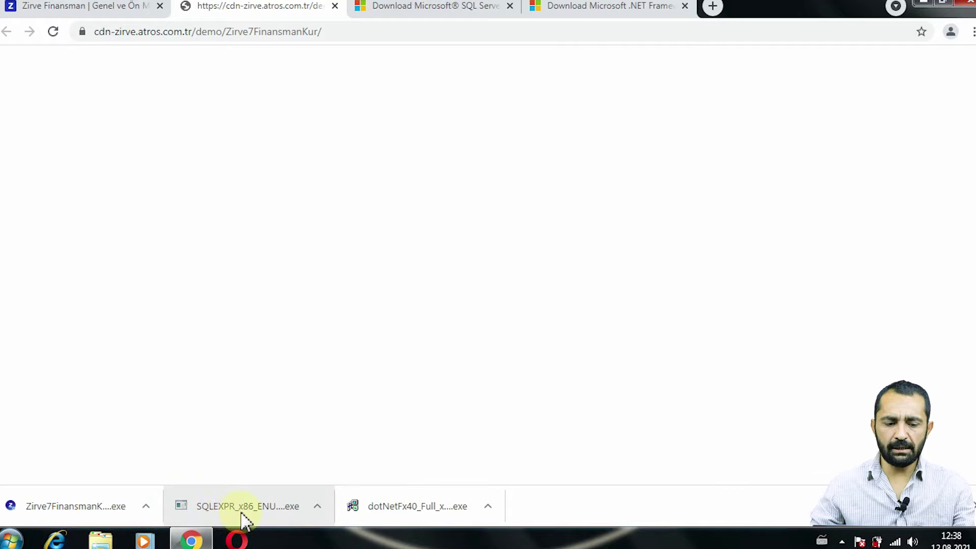
click(319, 506)
click(357, 460)
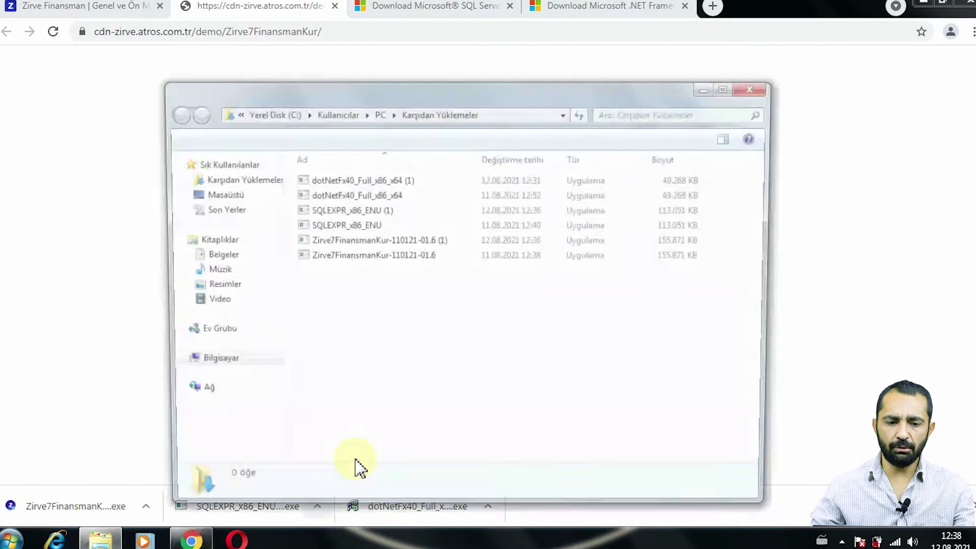
right_click(322, 212)
click(307, 302)
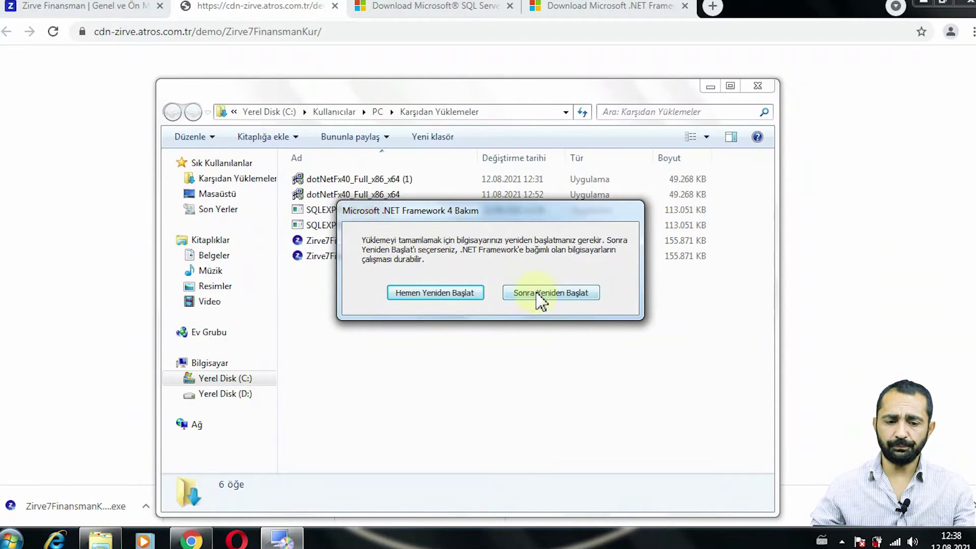
- Postpone the .NET restart with 'Sonra Yeniden Başlat' and bring up SQLEXPR_x86_ENU (1)'s context menu
click(537, 294)
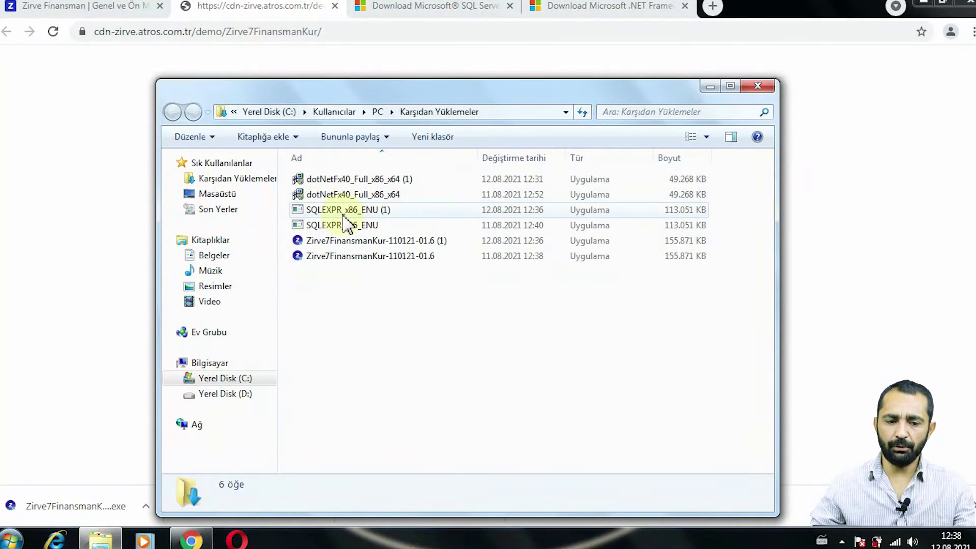
click(341, 212)
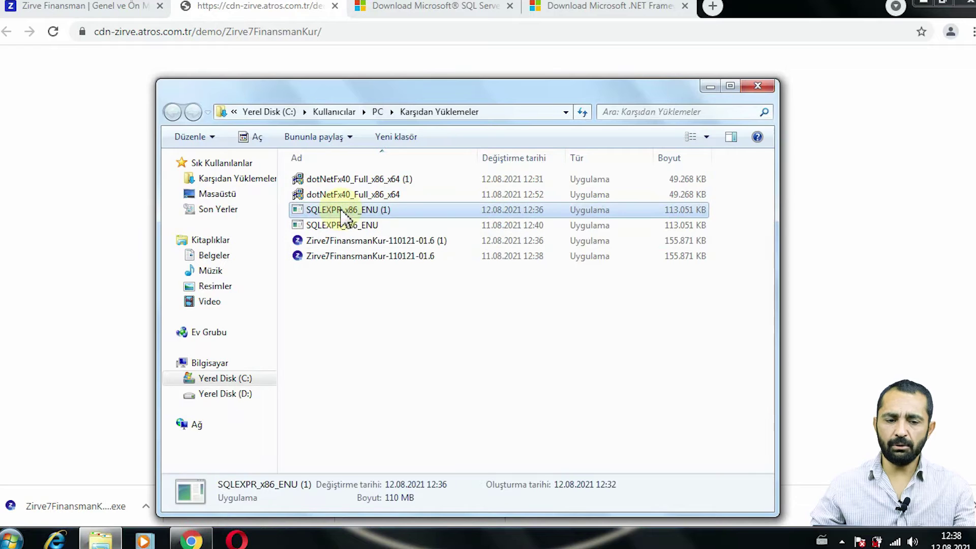
right_click(341, 215)
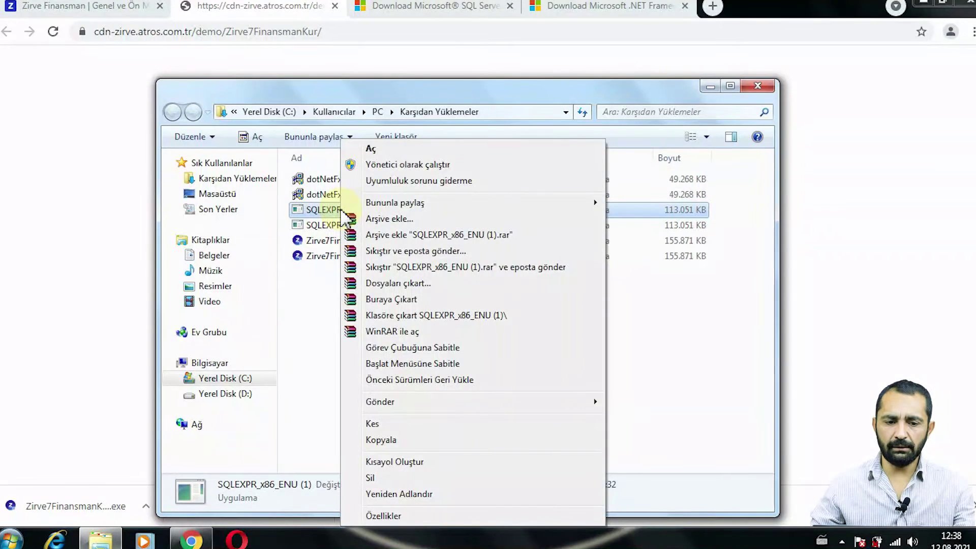
- Run SQLEXPR_x86_ENU (1) as administrator, then close Downloads and minimize the browser
click(390, 164)
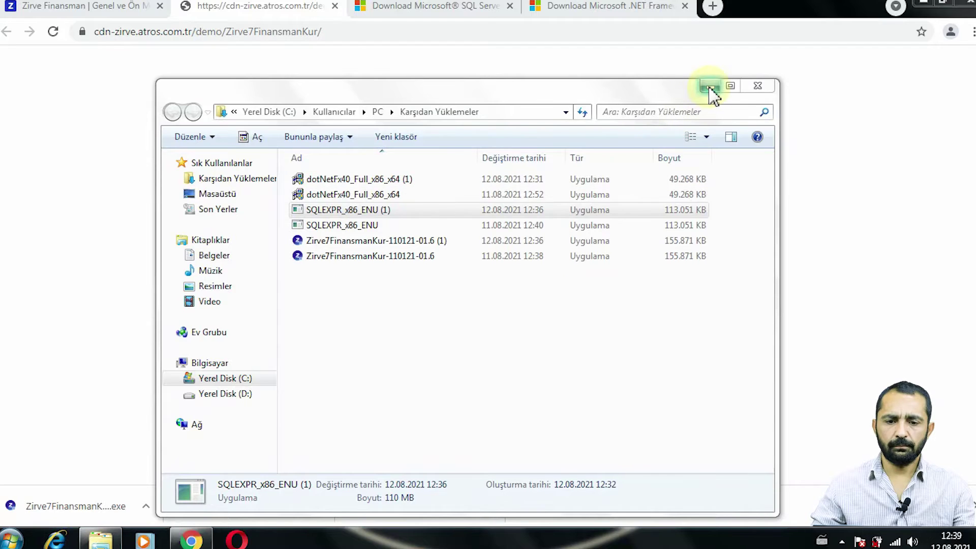
click(756, 88)
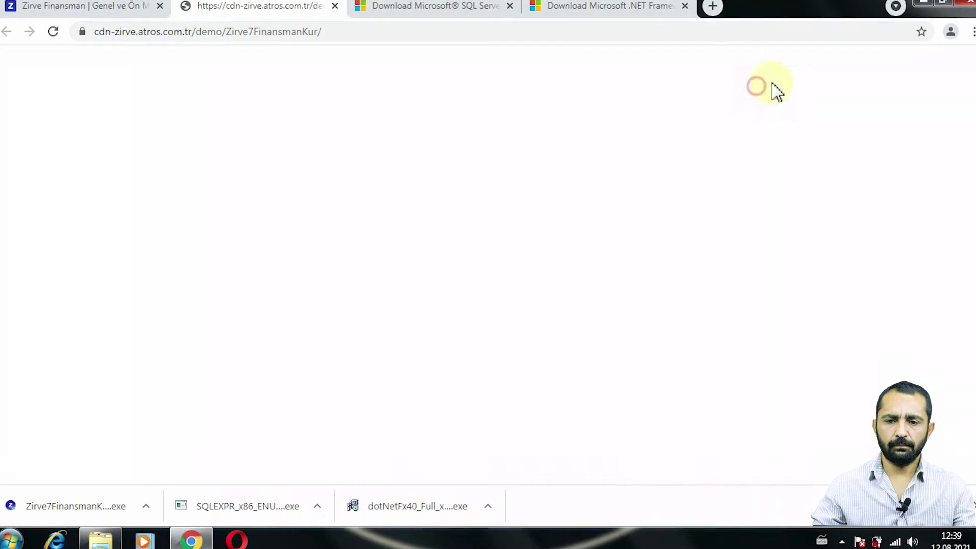
click(928, 5)
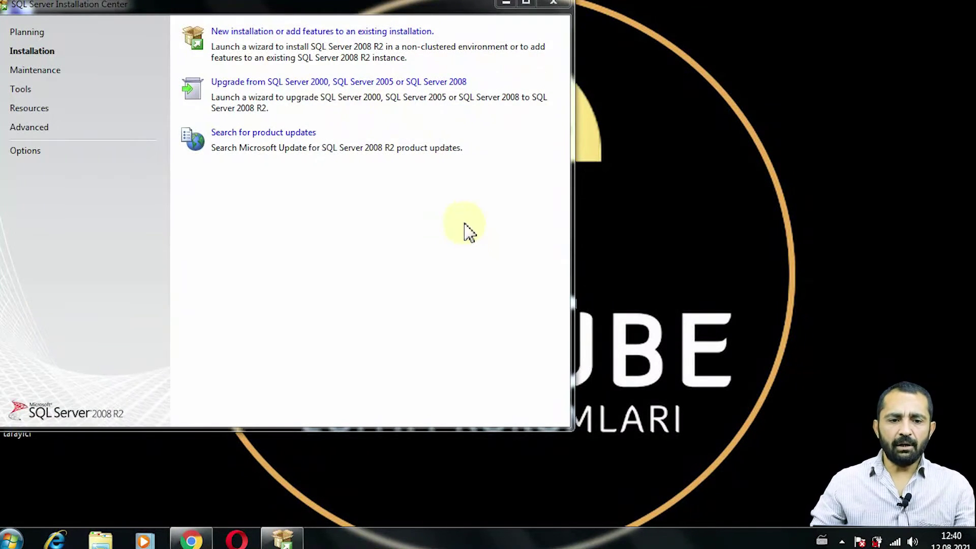
- Choose 'New installation or add features to an existing installation' and dismiss the slow-computer balloon
drag(374, 9, 499, 62)
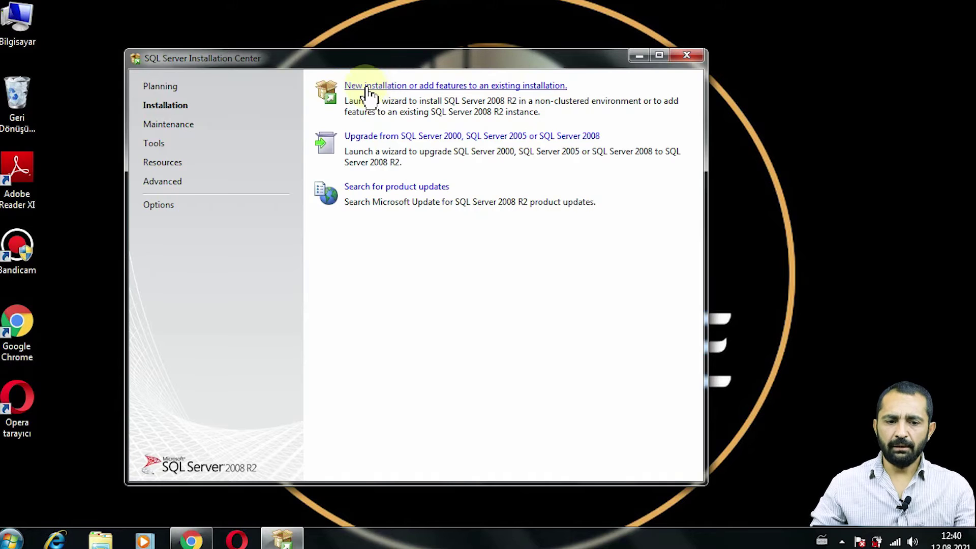
click(433, 94)
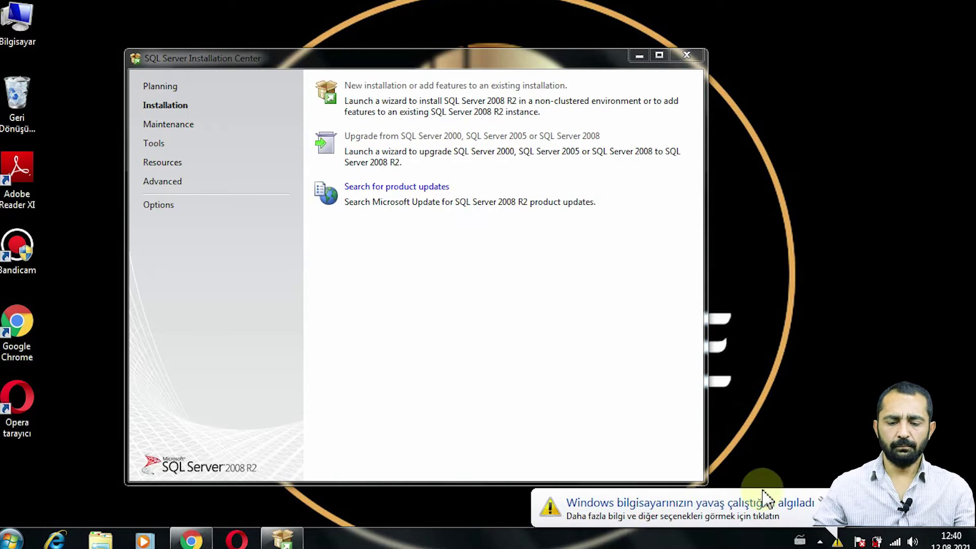
click(820, 499)
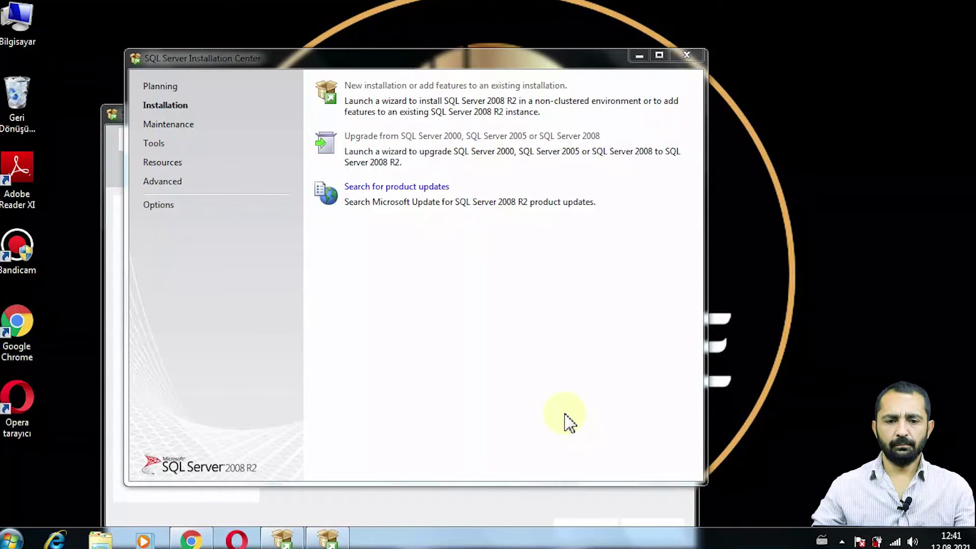
- Minimize the Installation Center and center the Setup window while support files install
click(638, 56)
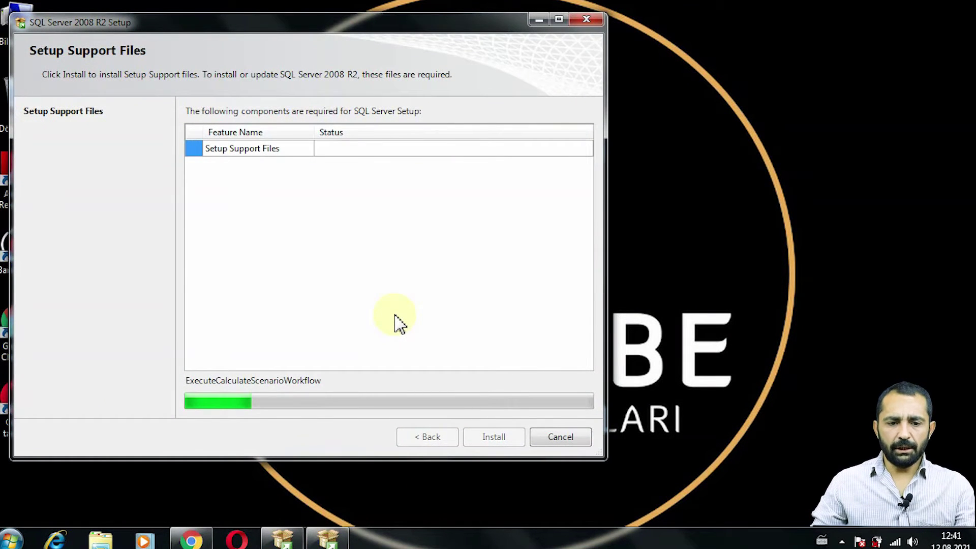
drag(382, 27, 537, 36)
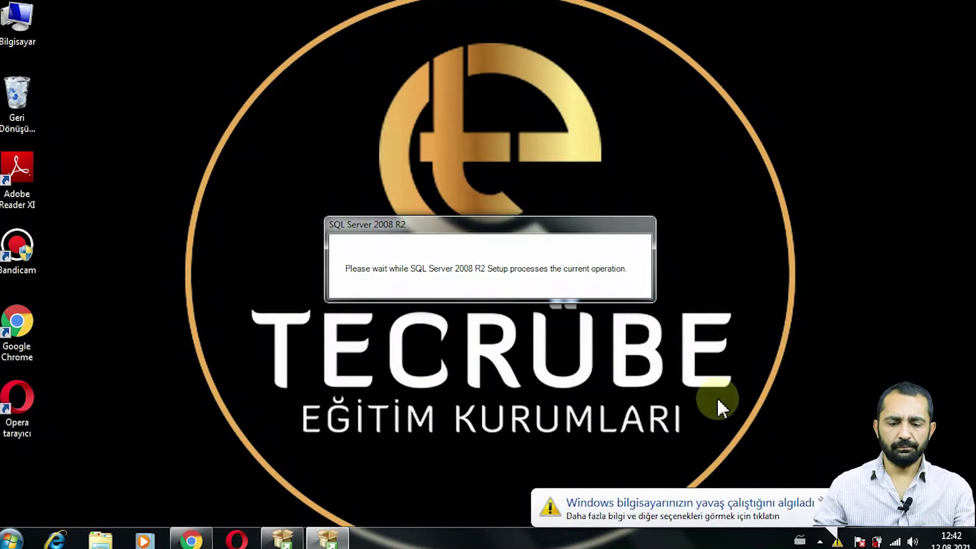
- Continue with a new installation and accept the license terms to reach Feature Selection
click(820, 500)
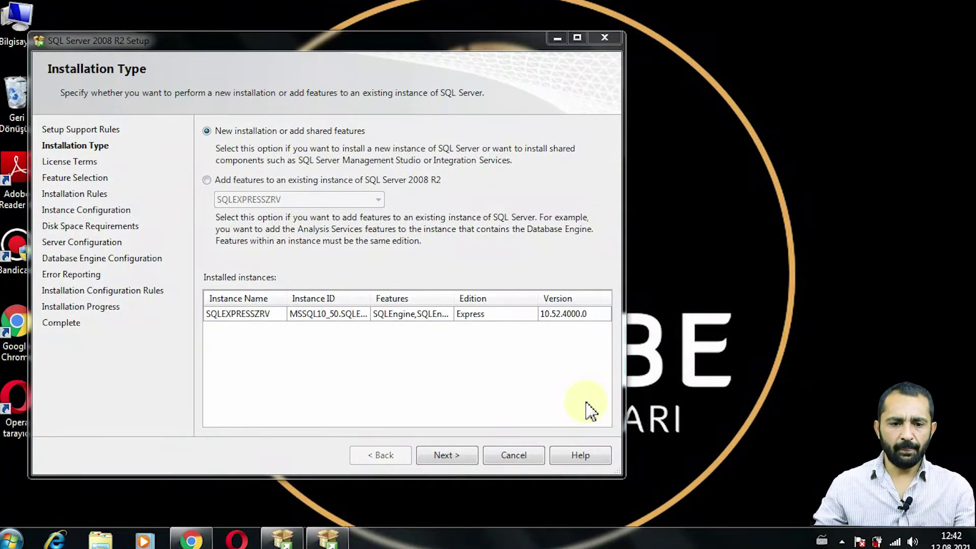
drag(322, 46, 452, 37)
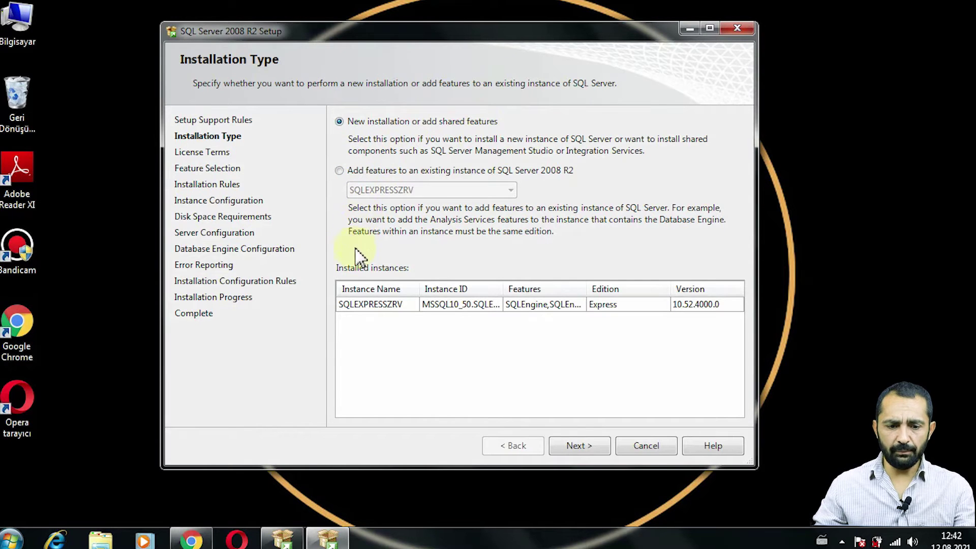
click(580, 457)
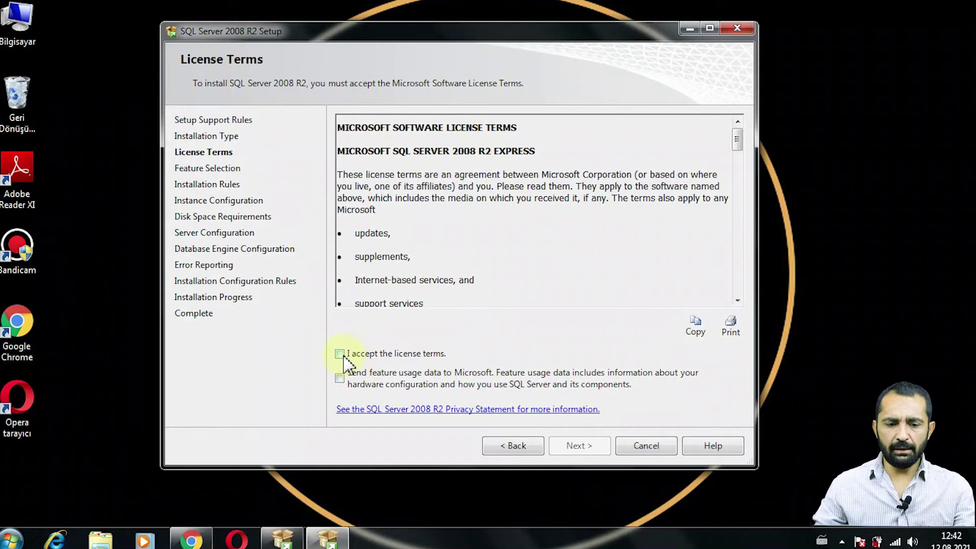
click(340, 355)
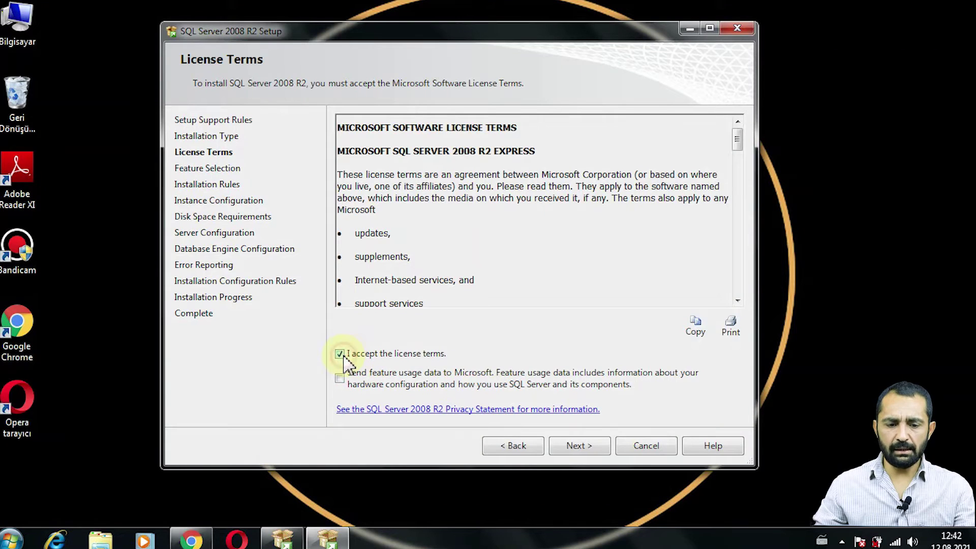
click(579, 453)
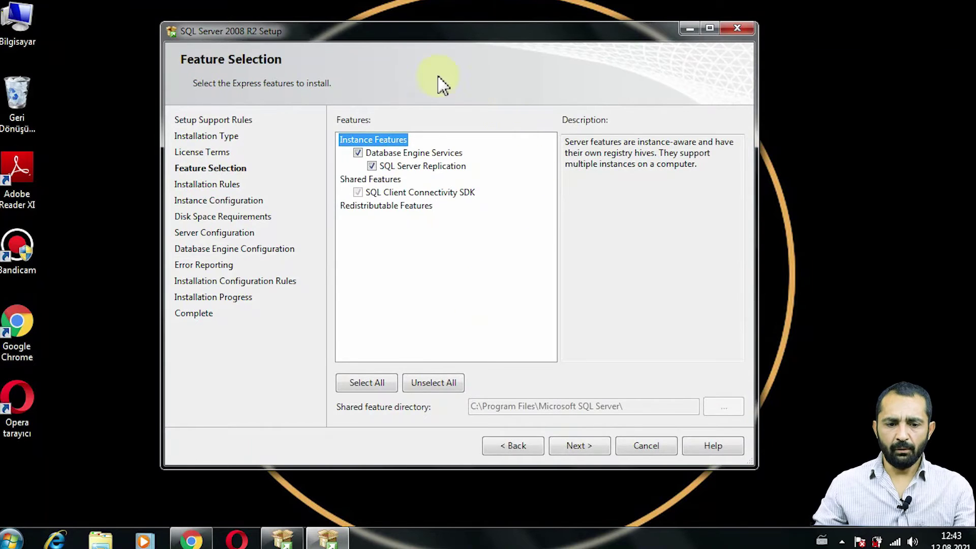
- Keep the default Database Engine feature selection and continue to Instance Configuration
click(584, 447)
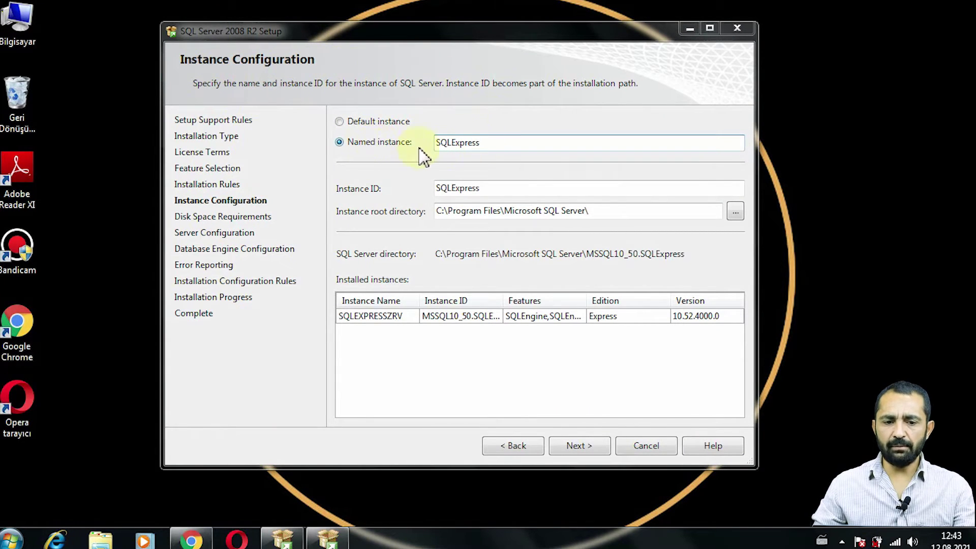
- Try naming the instance SQLExpressZRV and dismiss the resulting name-conflict validation error
click(499, 142)
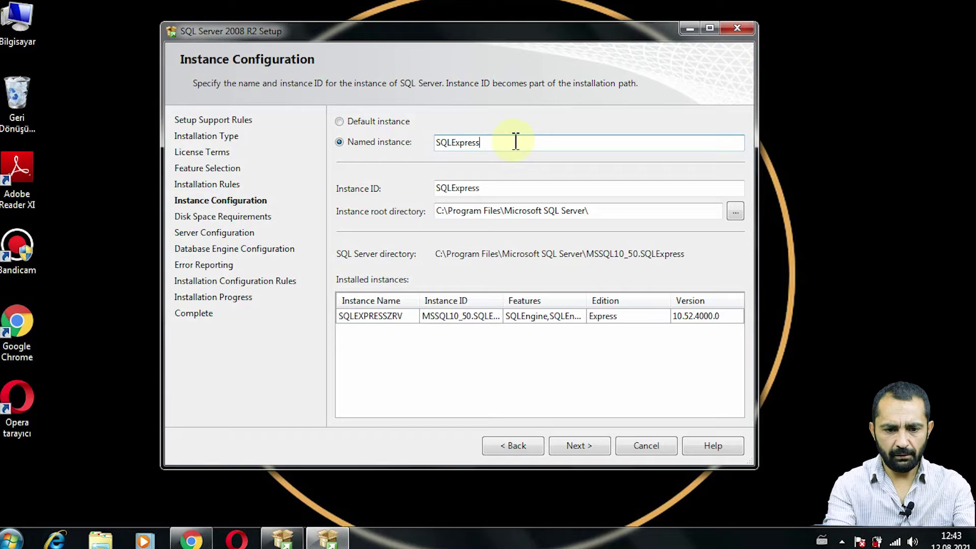
text(ZRV)
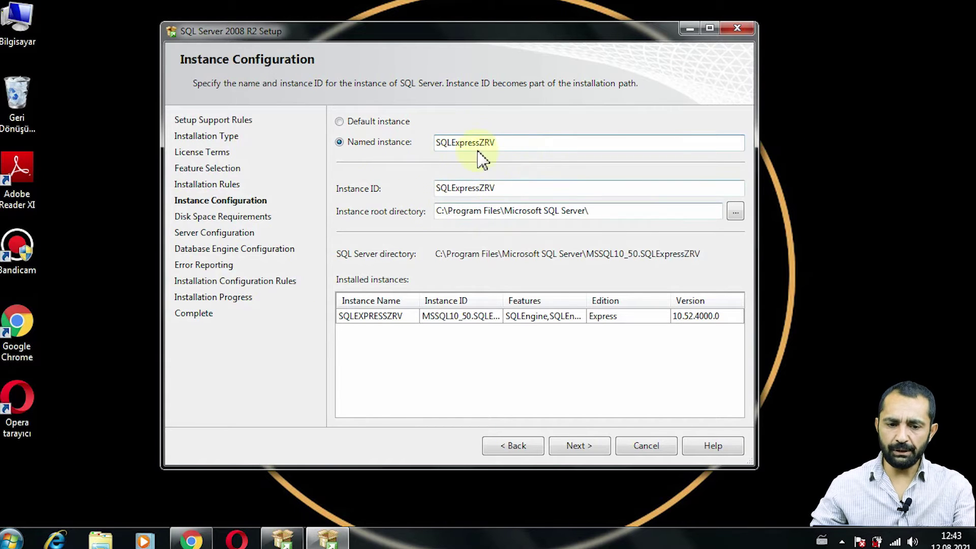
click(569, 452)
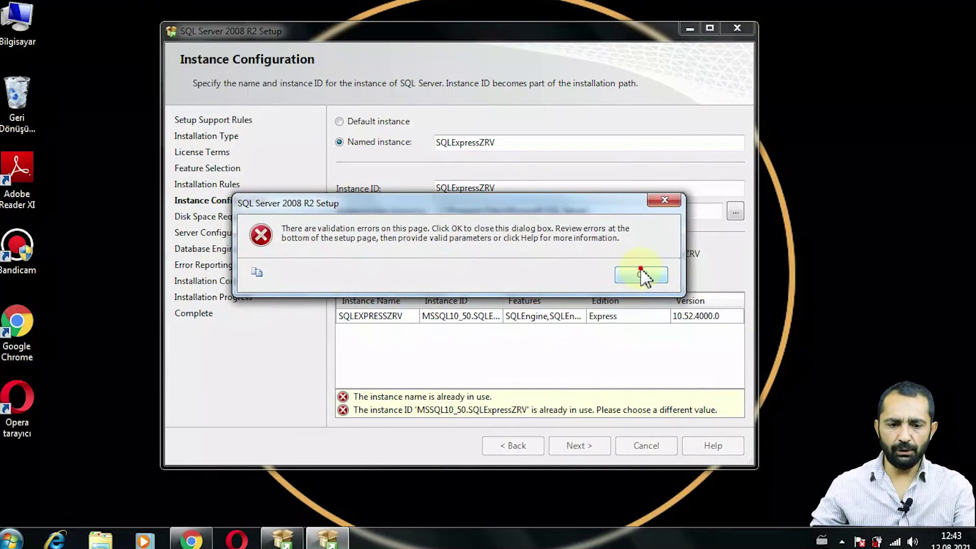
click(642, 275)
- Rename the instance to SQLExpresszirve and continue to Server Configuration
click(512, 140)
key(BackSpace)
key(BackSpace)
key(BackSpace)
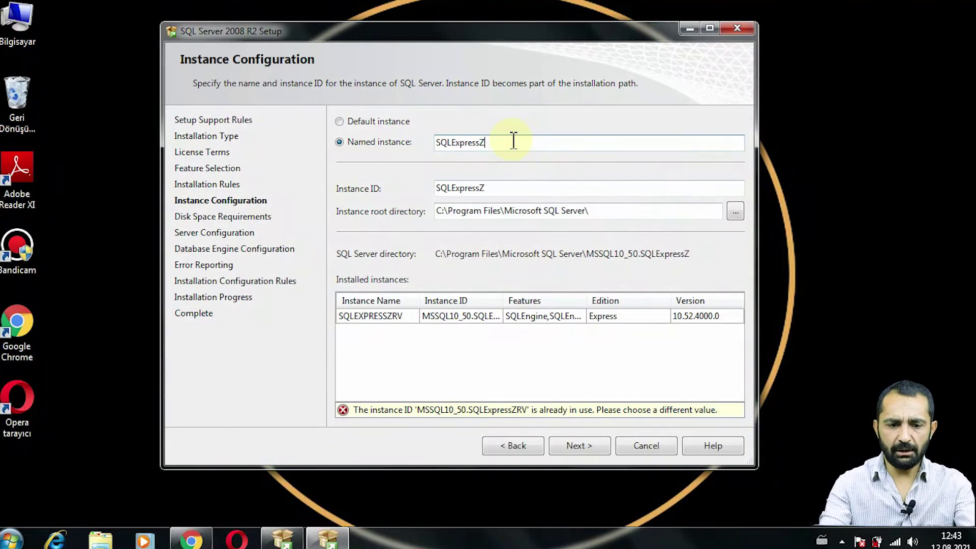
text(zir)
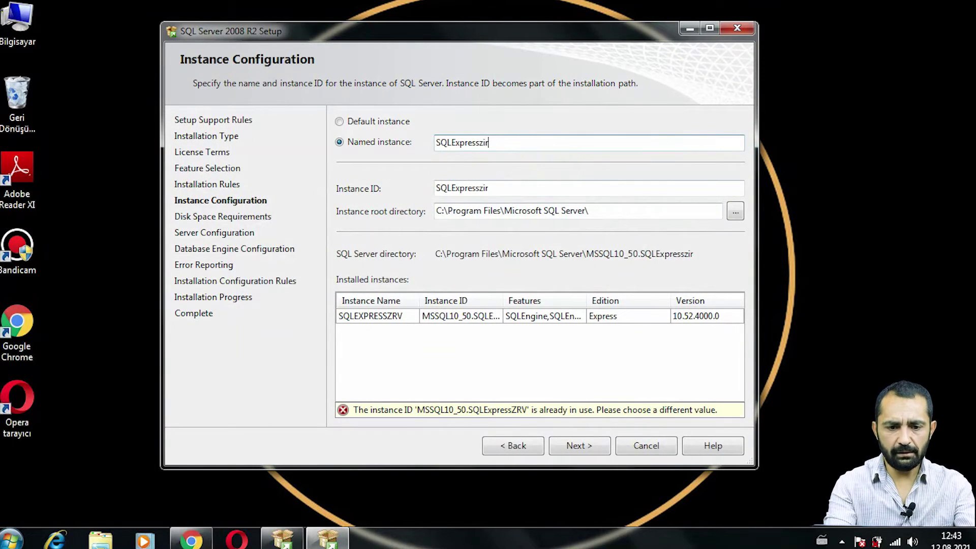
text(ve)
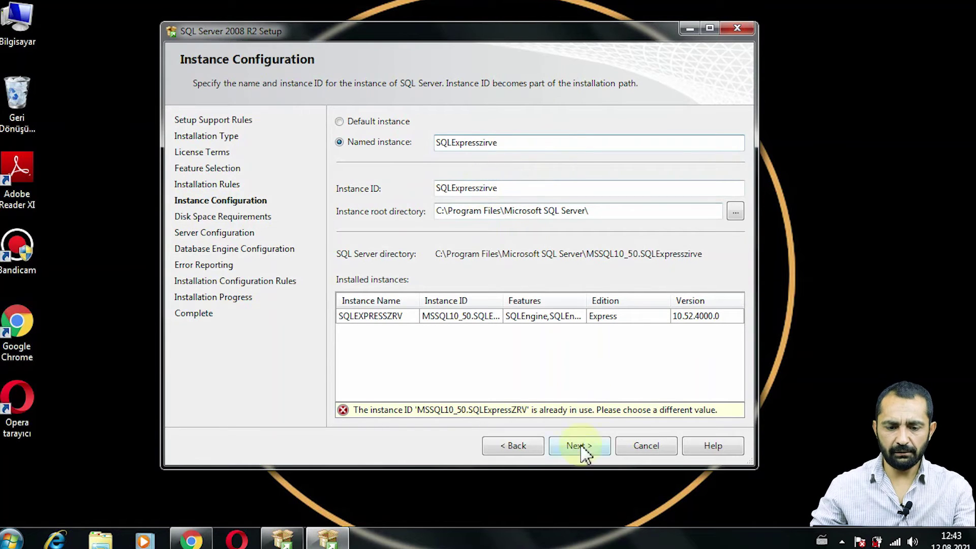
click(578, 444)
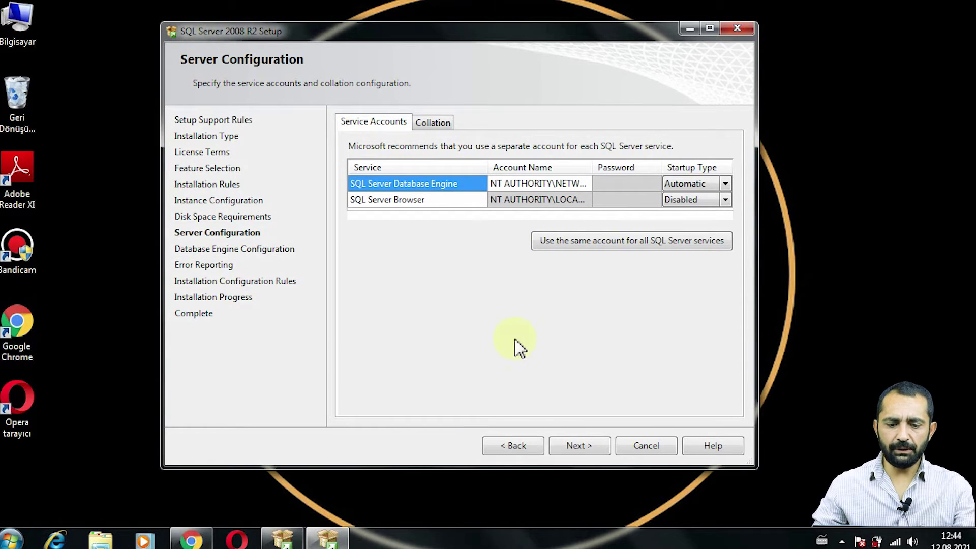
- Accept the default service accounts (Database Engine Automatic, Browser Disabled) and continue
click(582, 448)
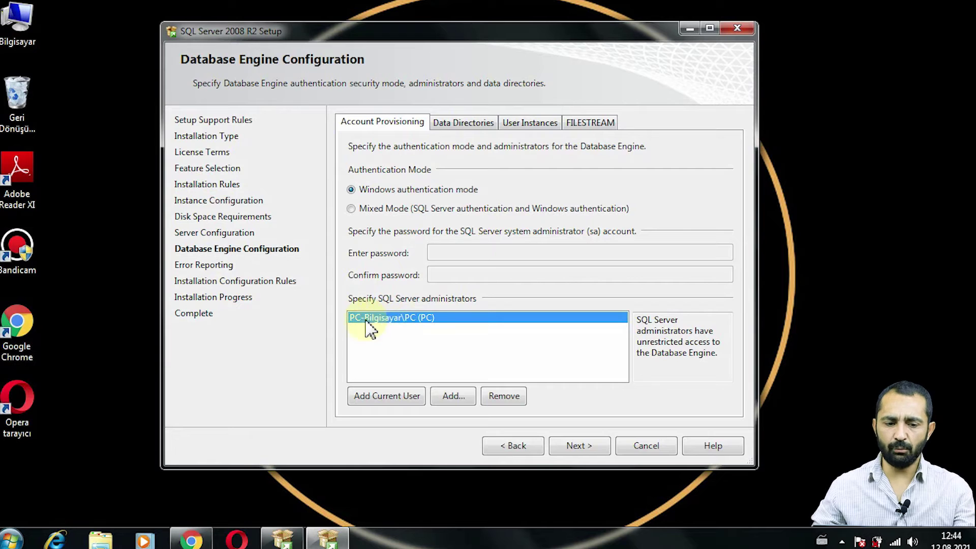
- Resolve 'every' to Everyone, add it as a second SQL Server administrator, and continue
click(457, 397)
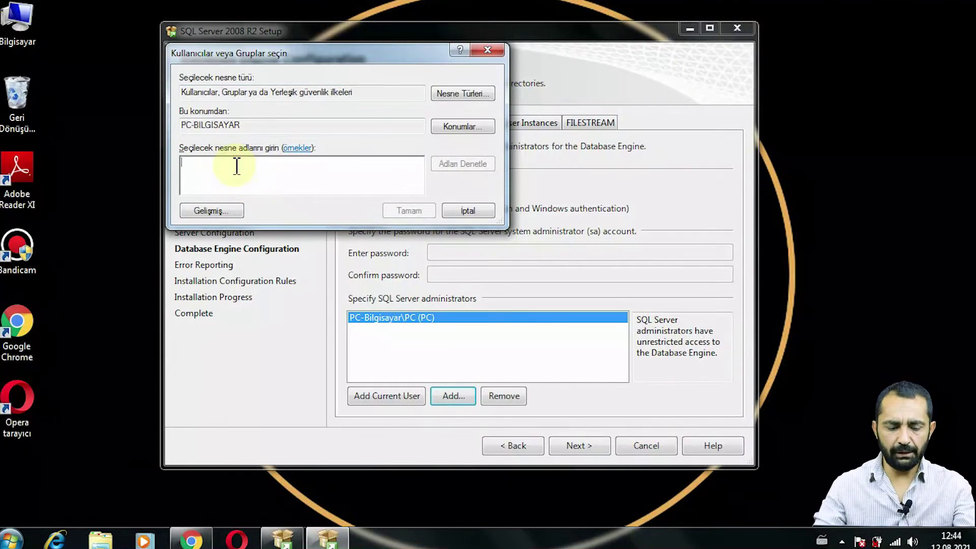
text(ğcğıd)
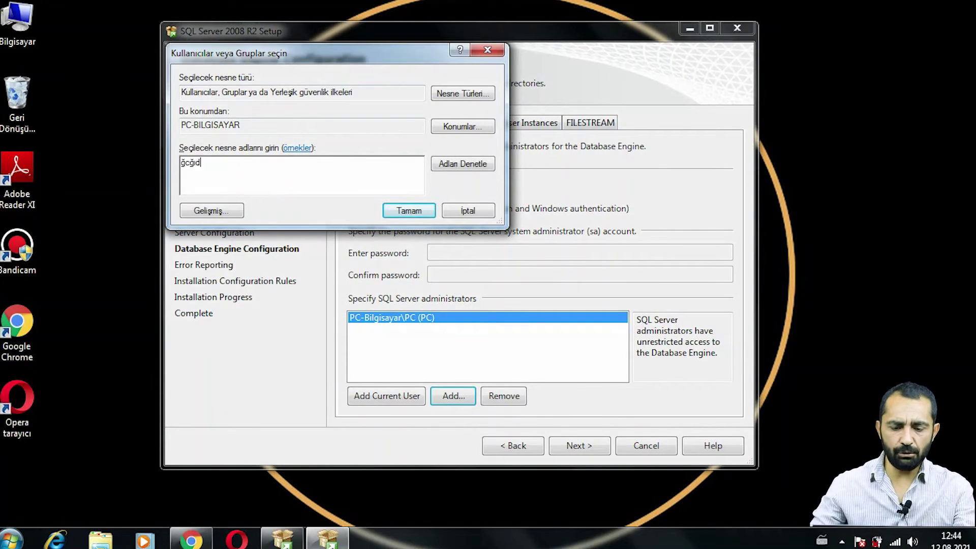
text(every)
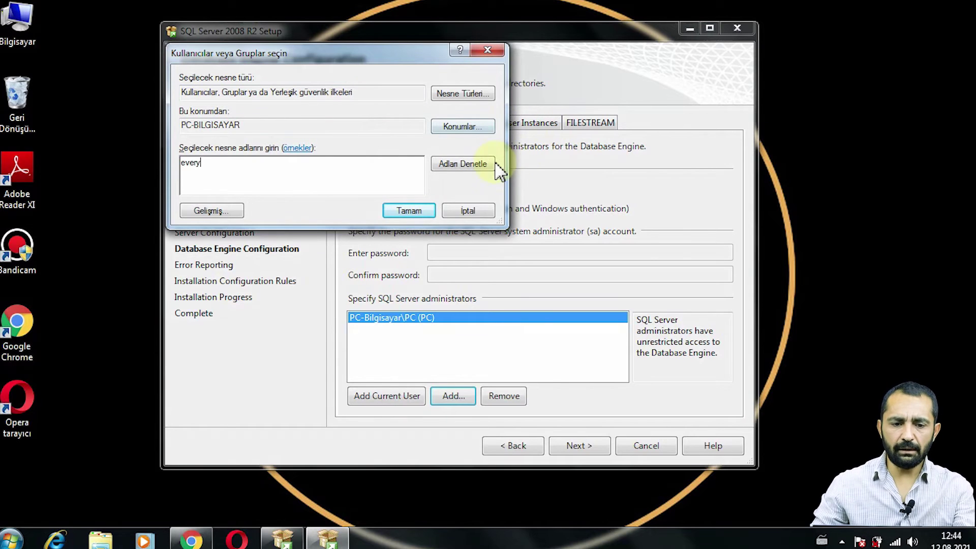
click(475, 163)
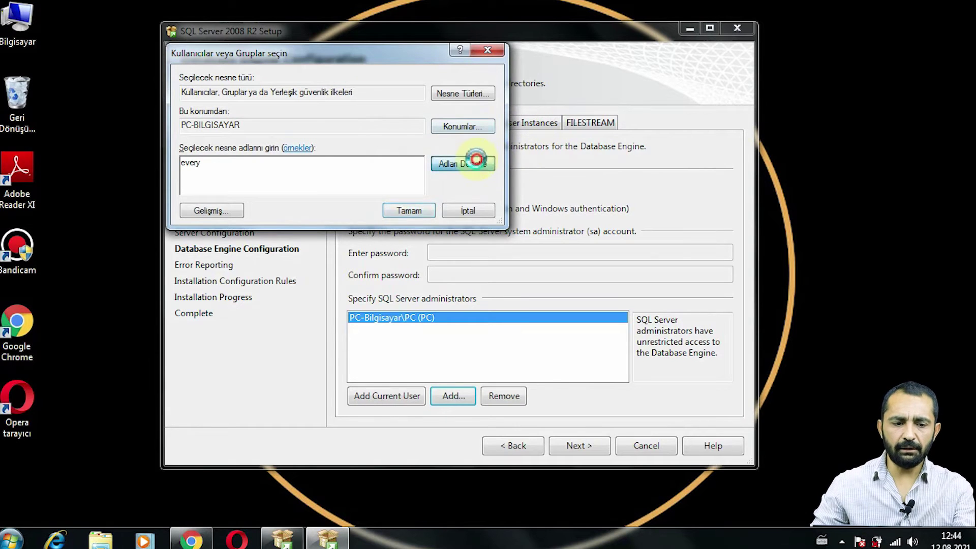
double_click(196, 163)
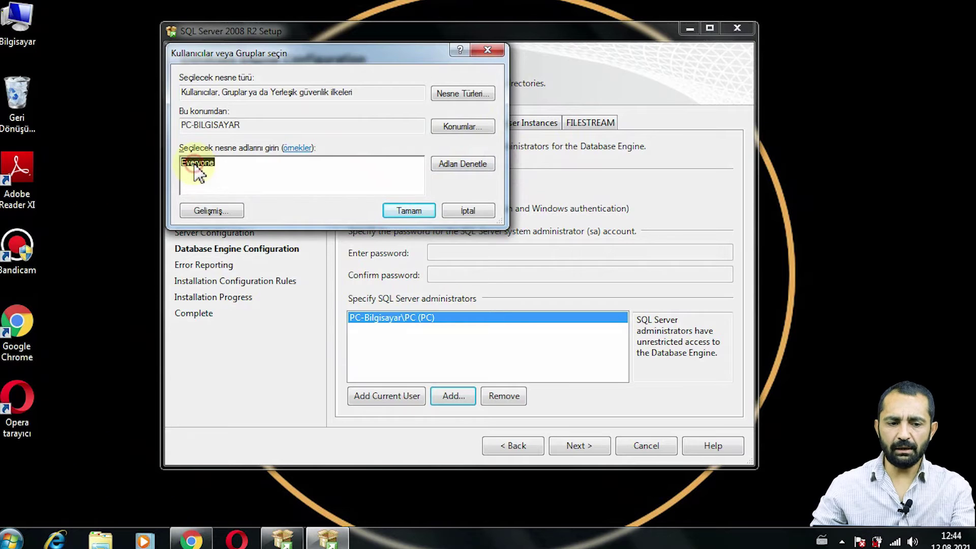
click(409, 211)
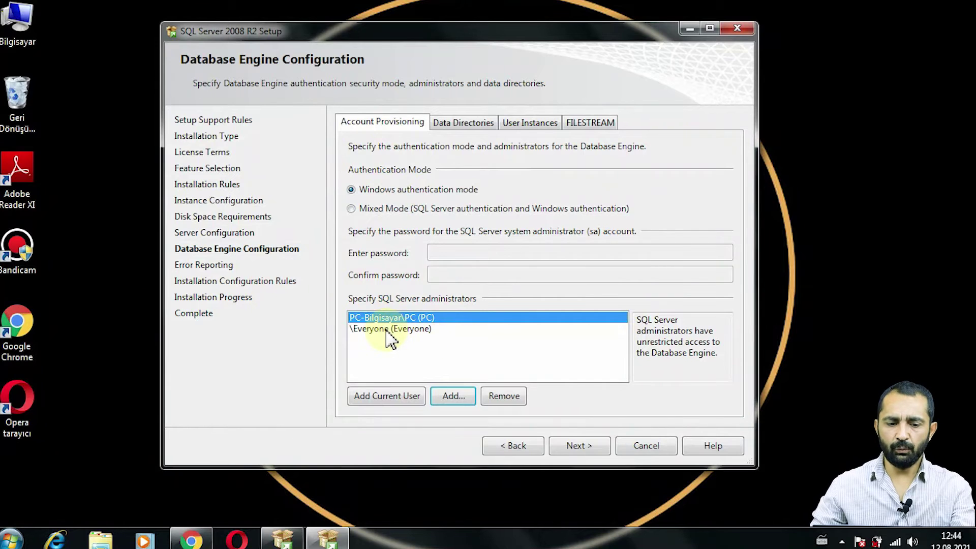
click(387, 329)
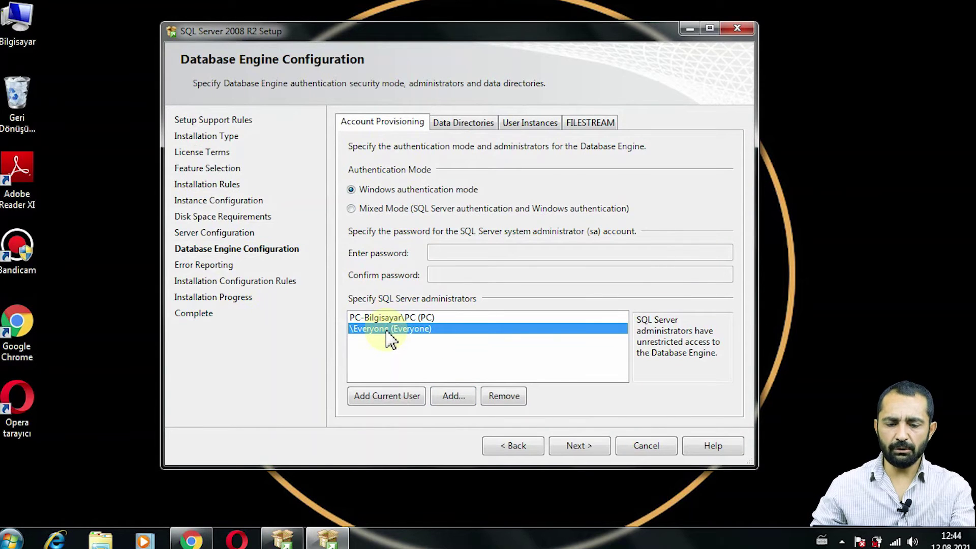
click(577, 446)
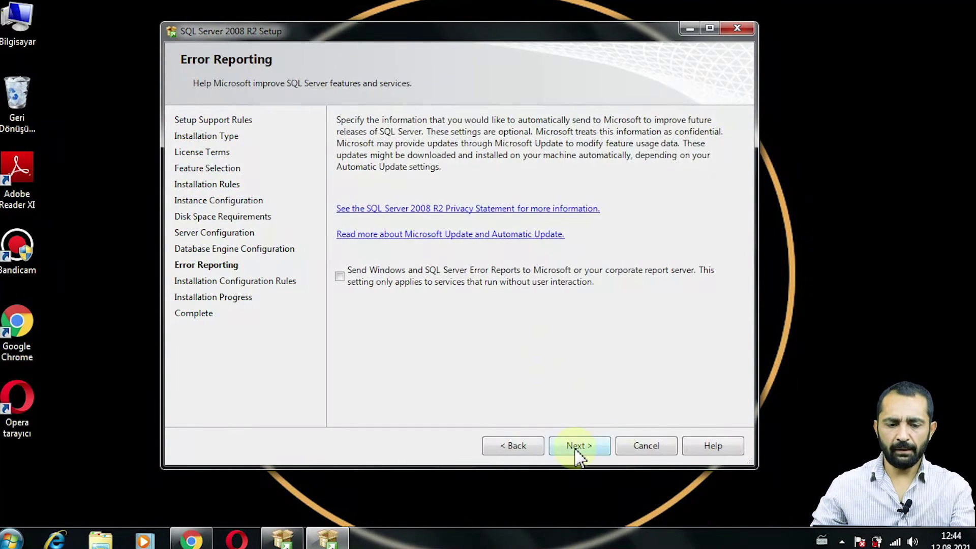
- Leave error reporting off and run the SQL Server installation to successful completion
click(578, 448)
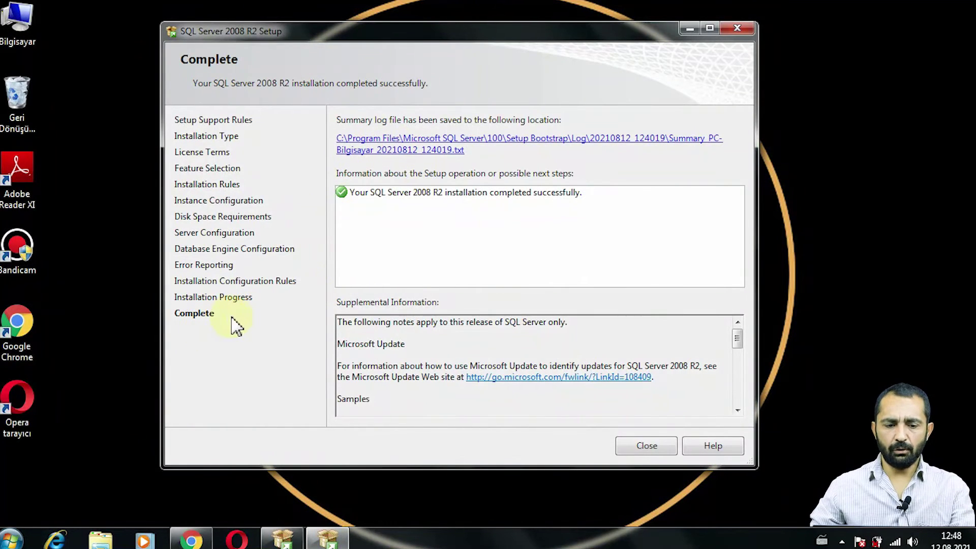
- Close the finished Setup wizard and SQL Server Installation Center, dismissing the slow-computer notice
click(642, 447)
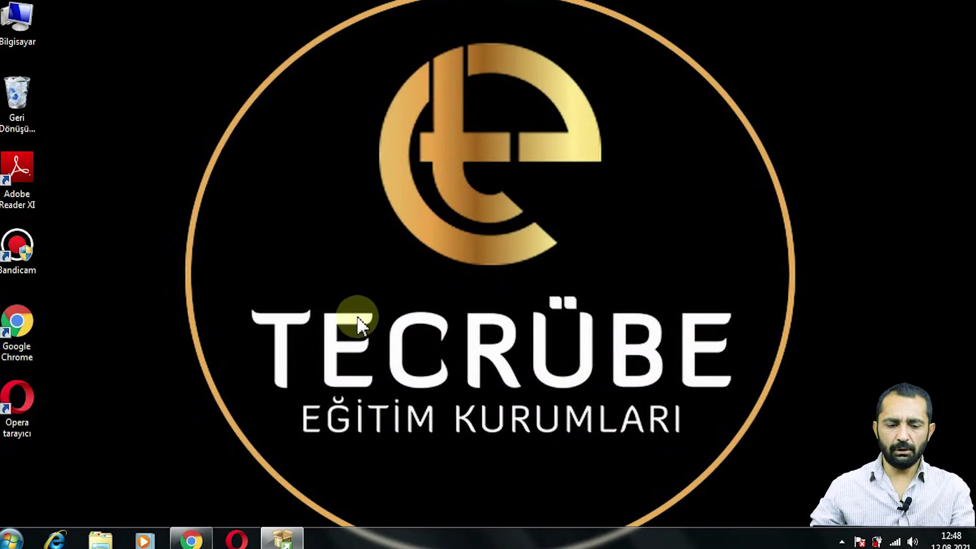
click(282, 539)
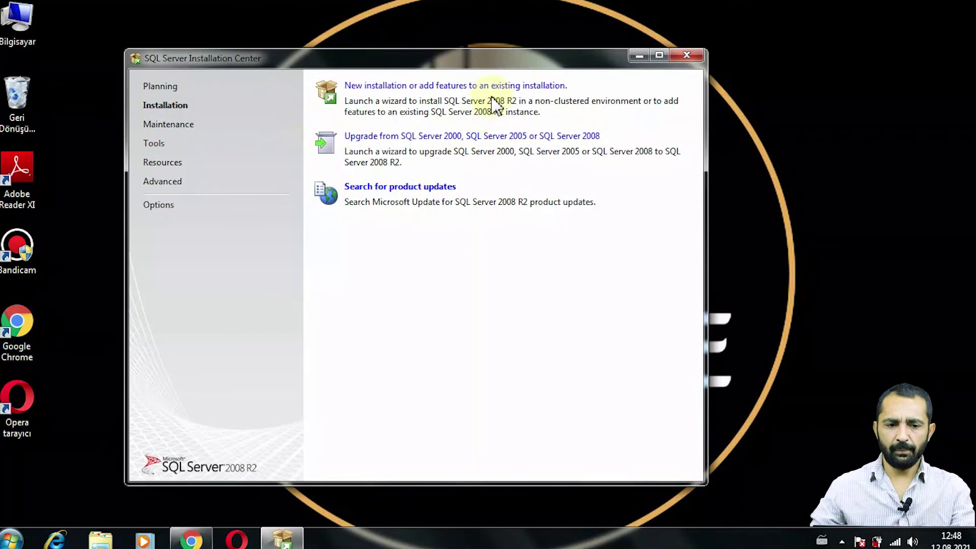
click(693, 60)
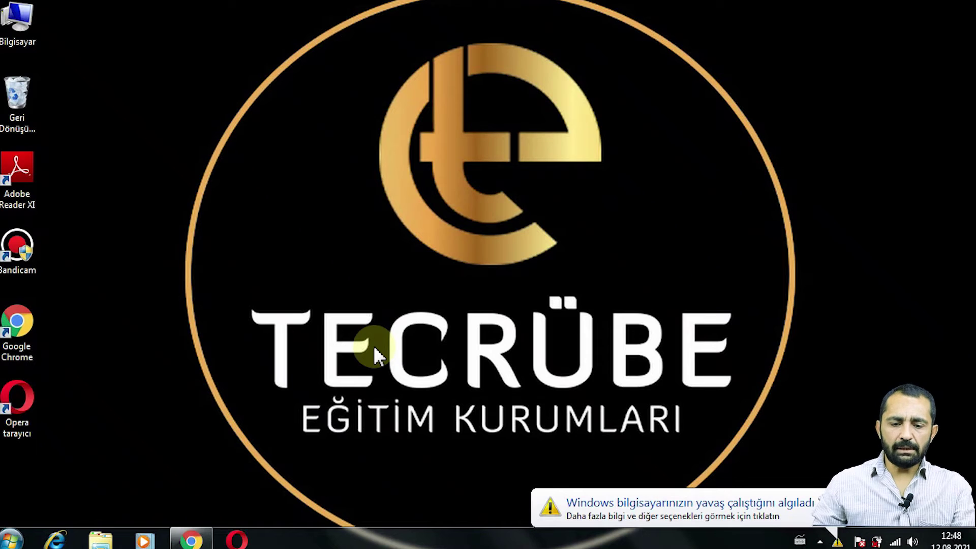
click(826, 494)
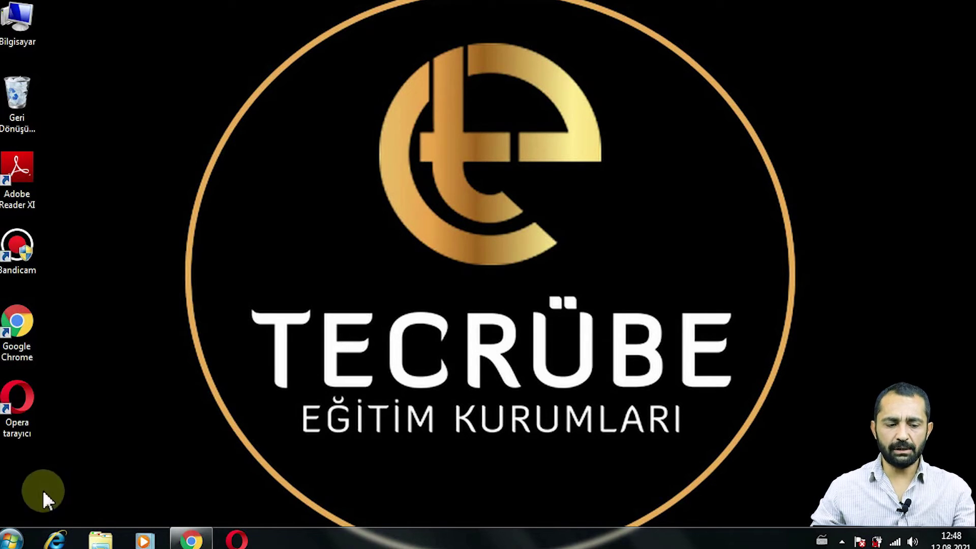
- Launch SQL Server Configuration Manager from All Programs > Microsoft SQL Server 2008 R2 > Configuration Tools
click(9, 537)
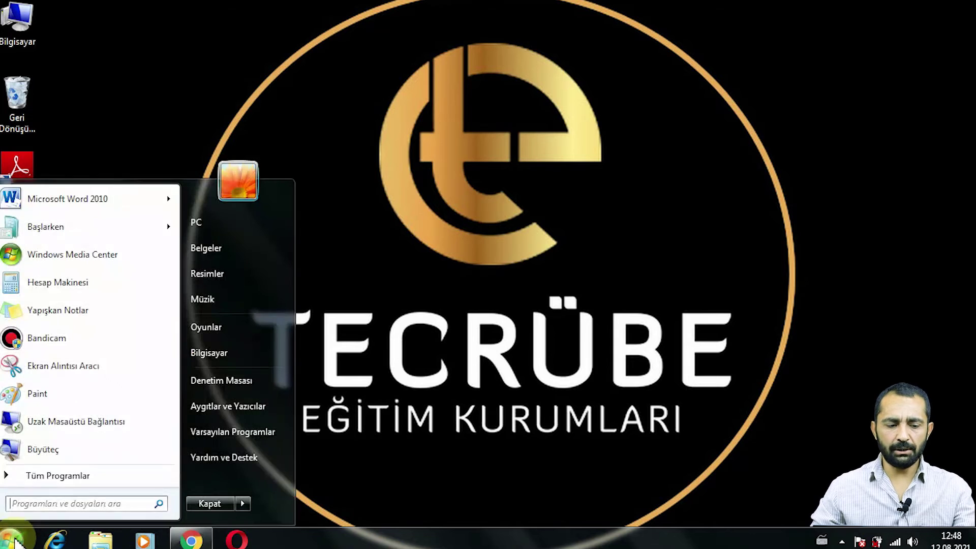
click(57, 475)
scroll(94, 338, down, 1)
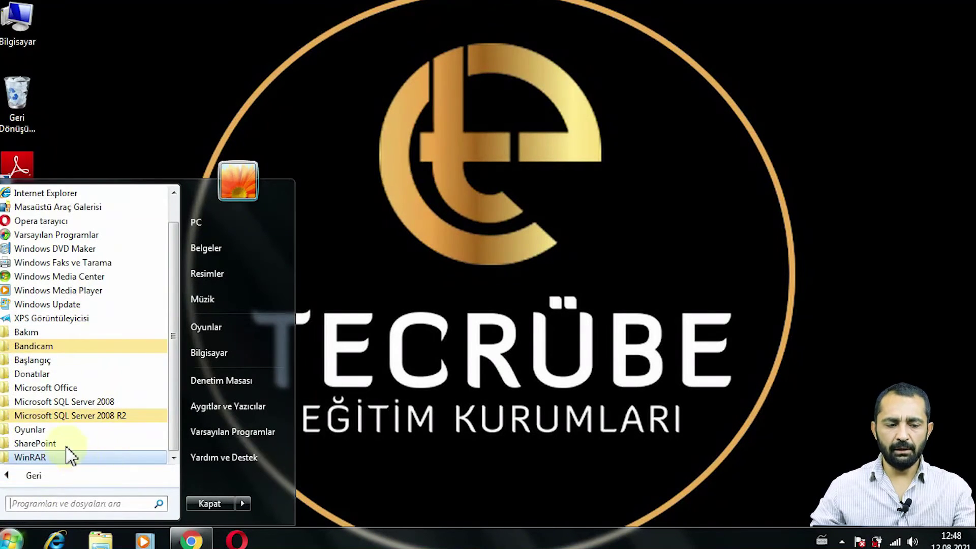
click(85, 417)
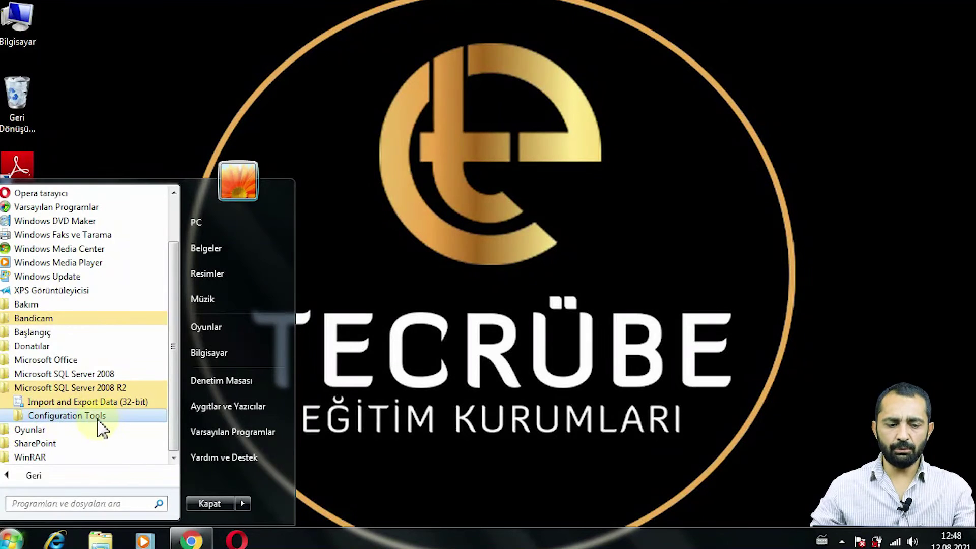
click(98, 417)
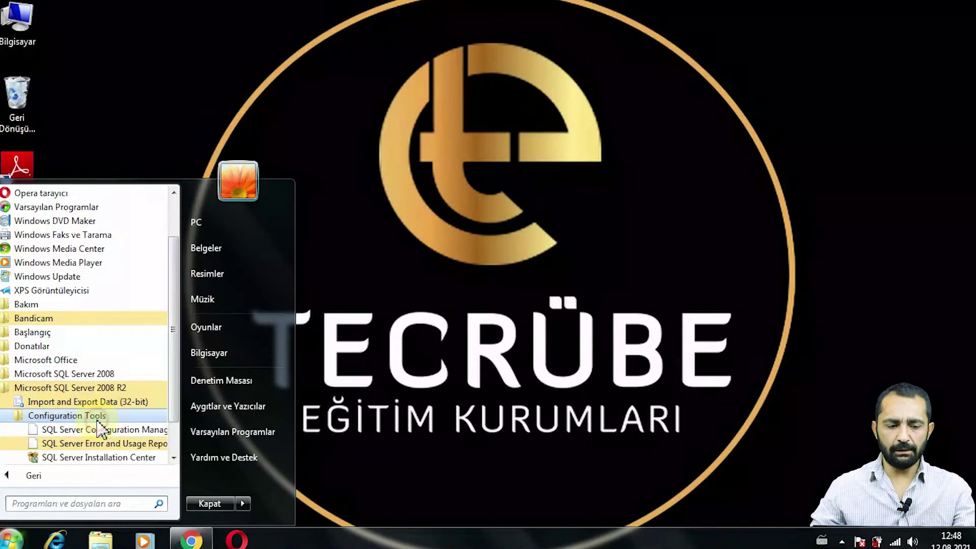
click(65, 430)
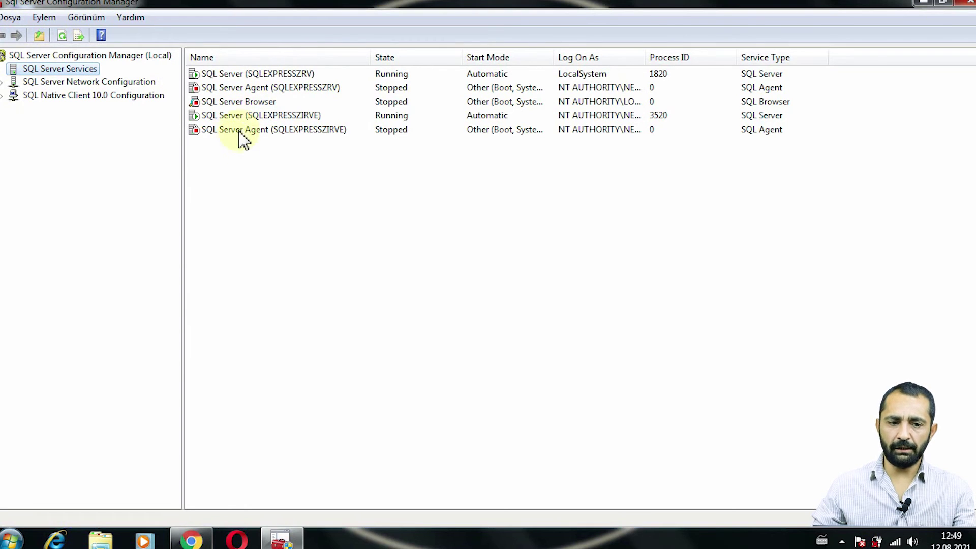
- Inspect the SQL Server (SQLEXPRESSZRV) service's Start/Stop actions without changing anything
click(235, 74)
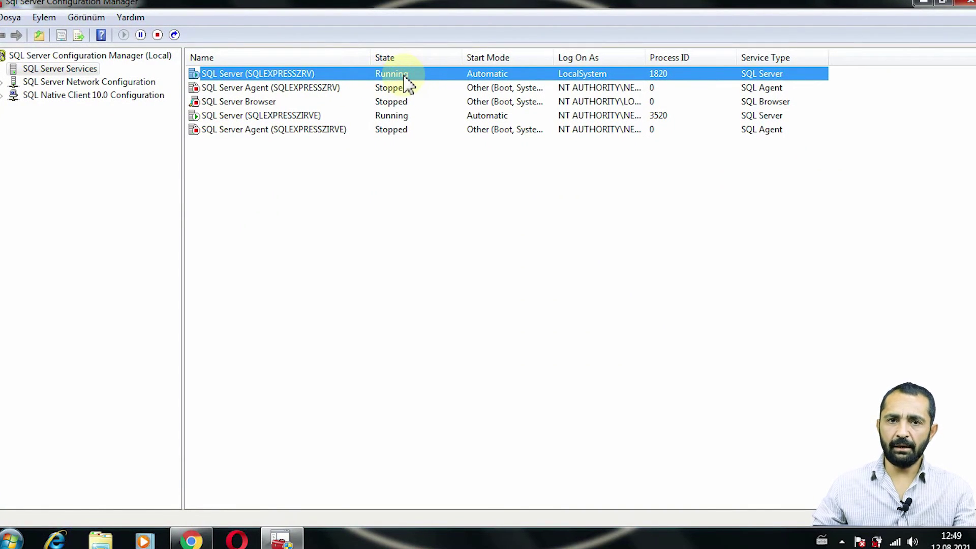
right_click(358, 76)
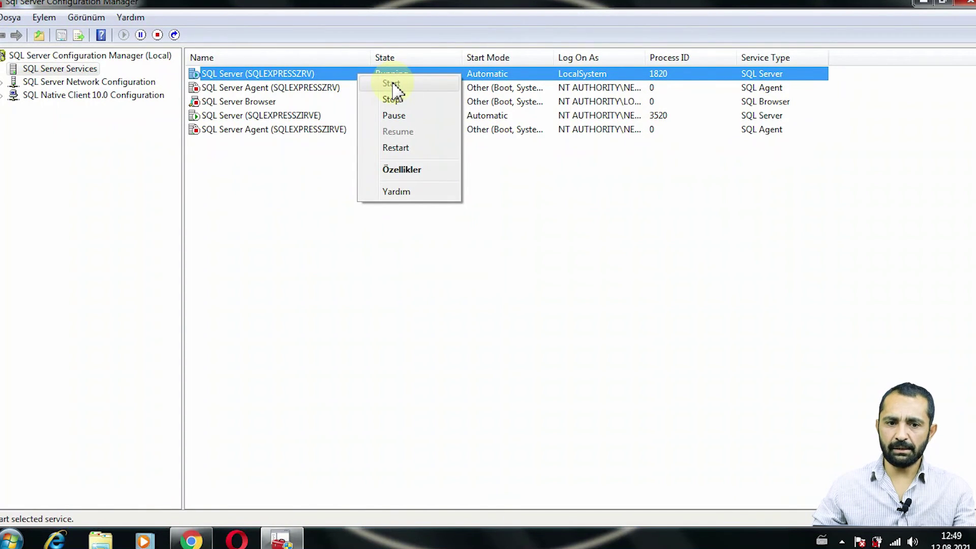
click(306, 237)
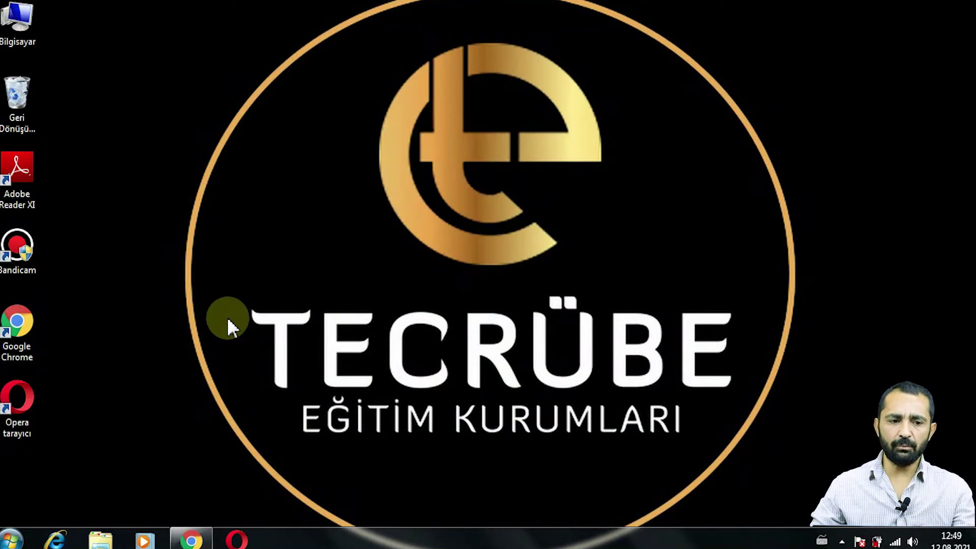
- Run Zirve7FinansmanKur-110121-01.6 (1) from the Downloads folder as administrator
double_click(24, 28)
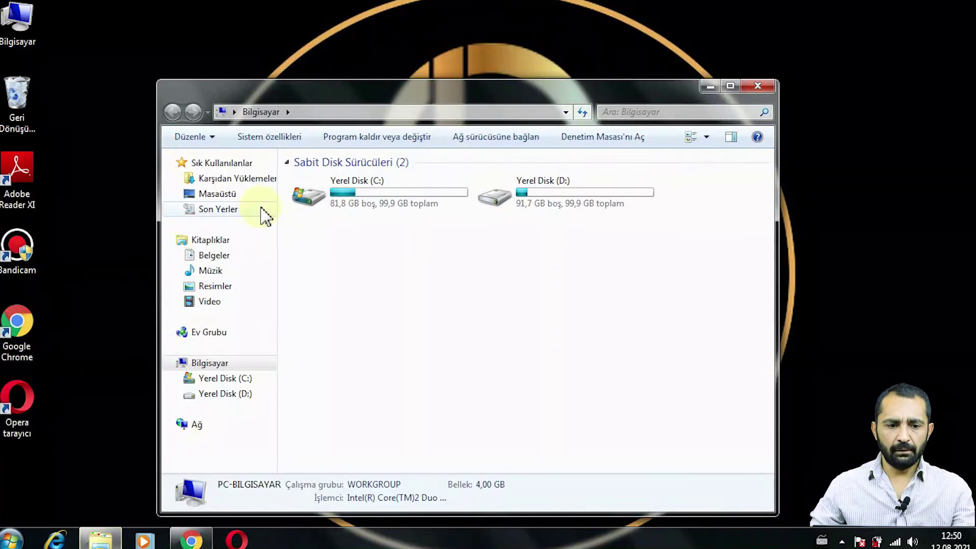
click(235, 184)
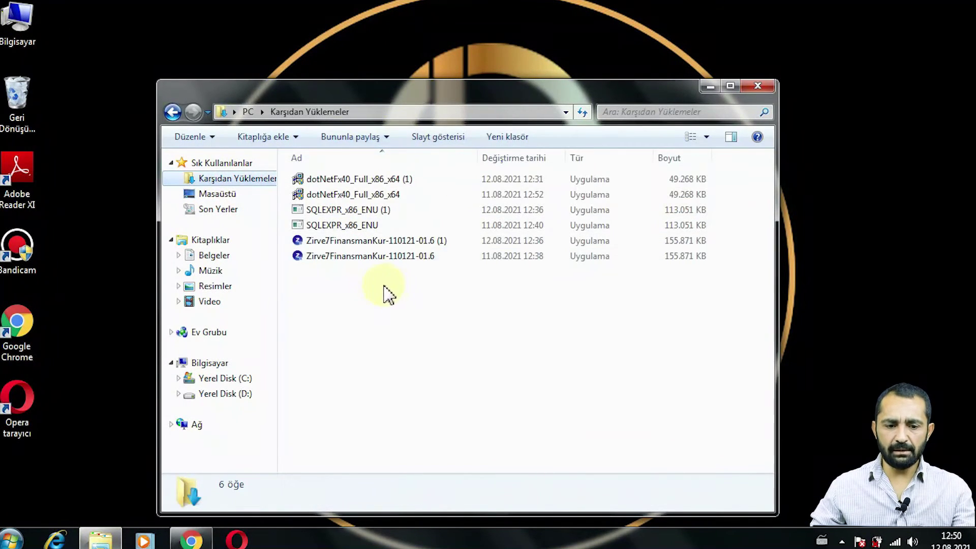
click(337, 242)
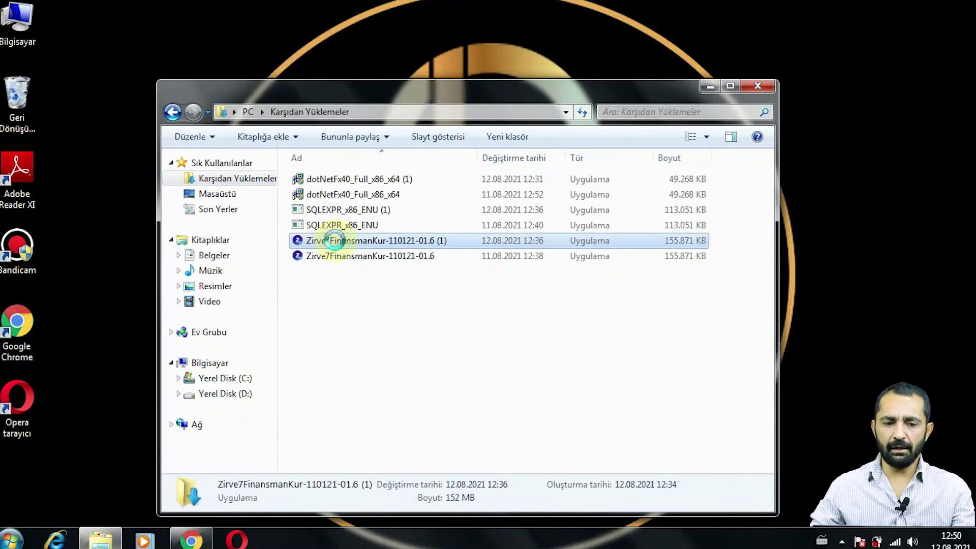
right_click(336, 242)
click(397, 230)
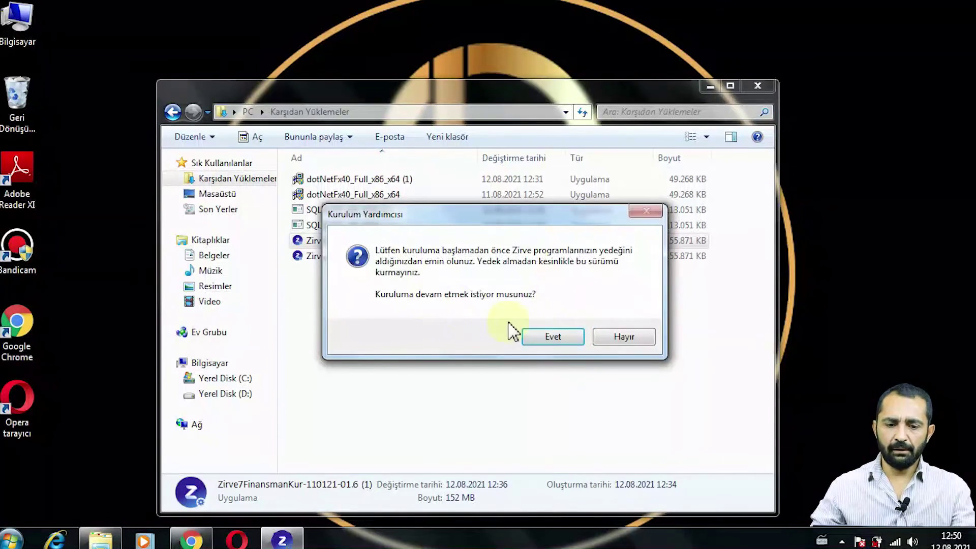
- Accept the backup warning and choose a demo installation into C:\zirvenet
click(551, 342)
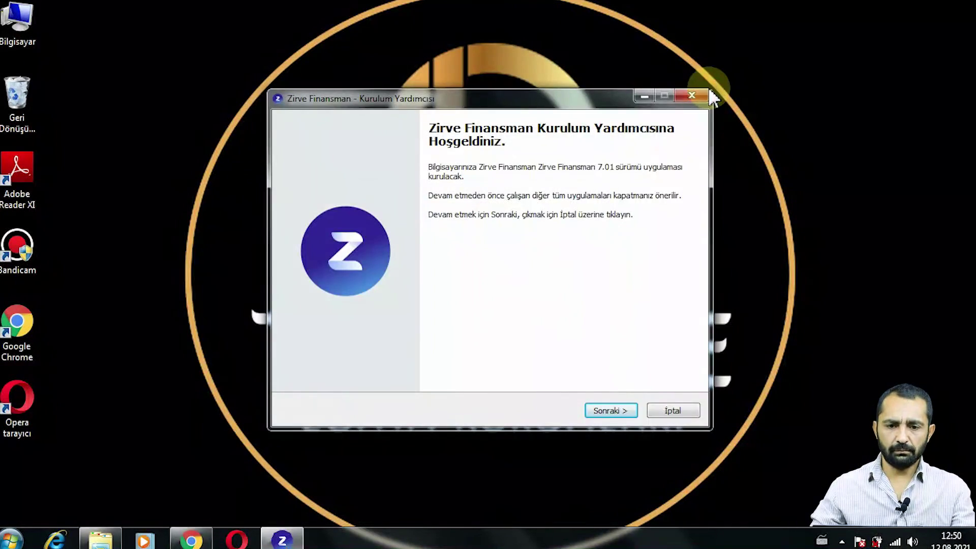
click(602, 412)
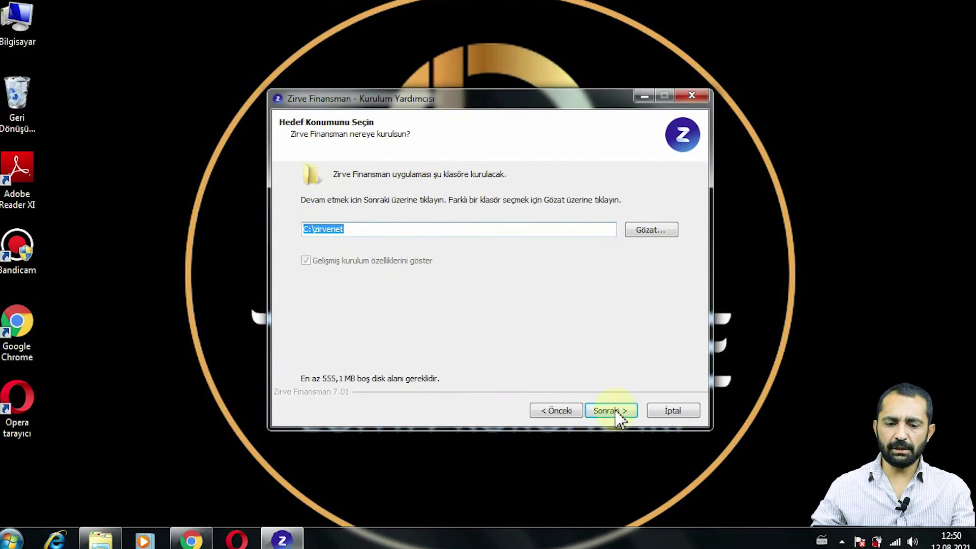
click(616, 413)
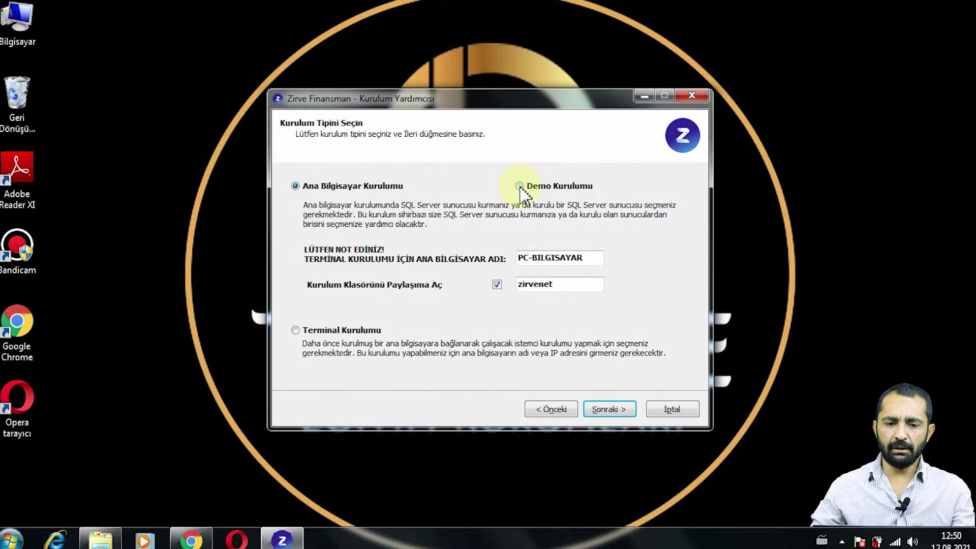
click(519, 186)
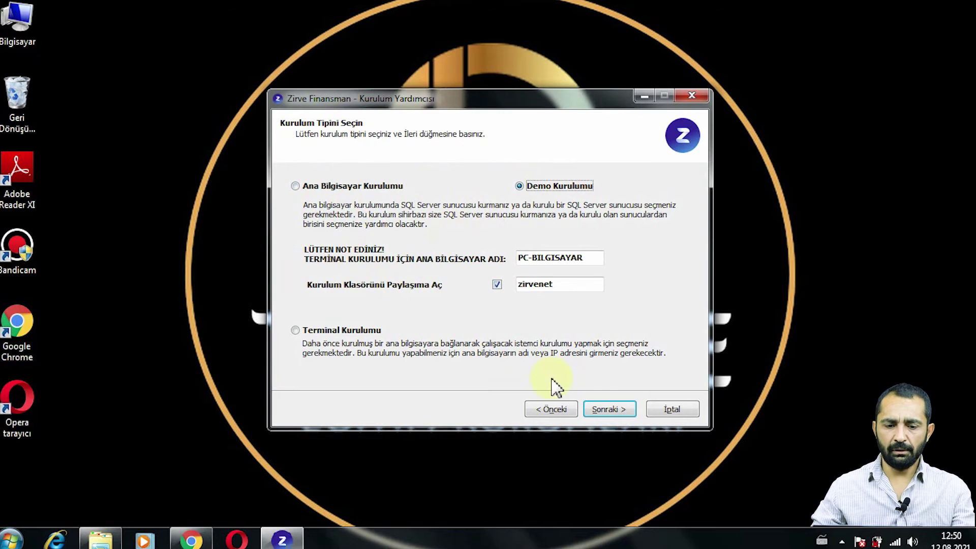
click(602, 410)
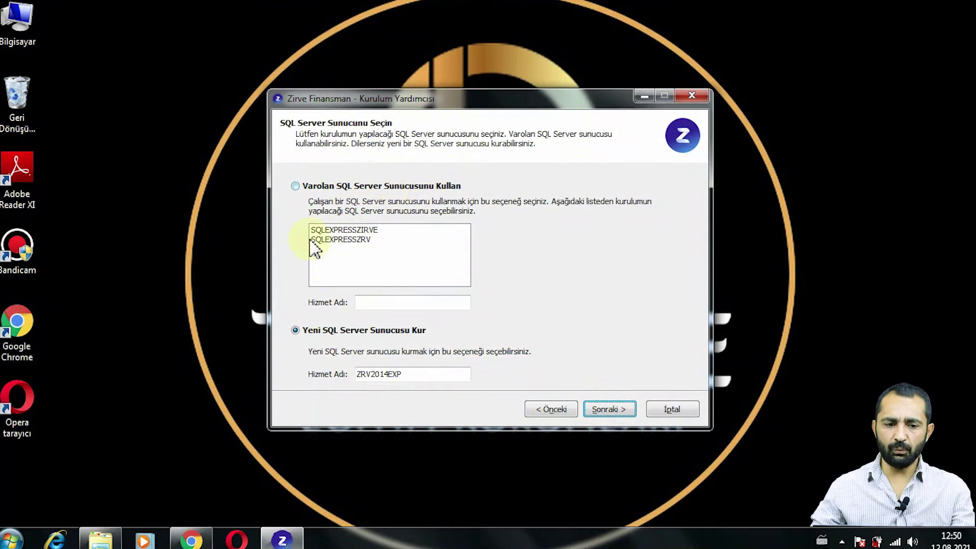
- Use the existing SQL Server instance SQLEXPRESSZRV and continue to the component list
click(296, 187)
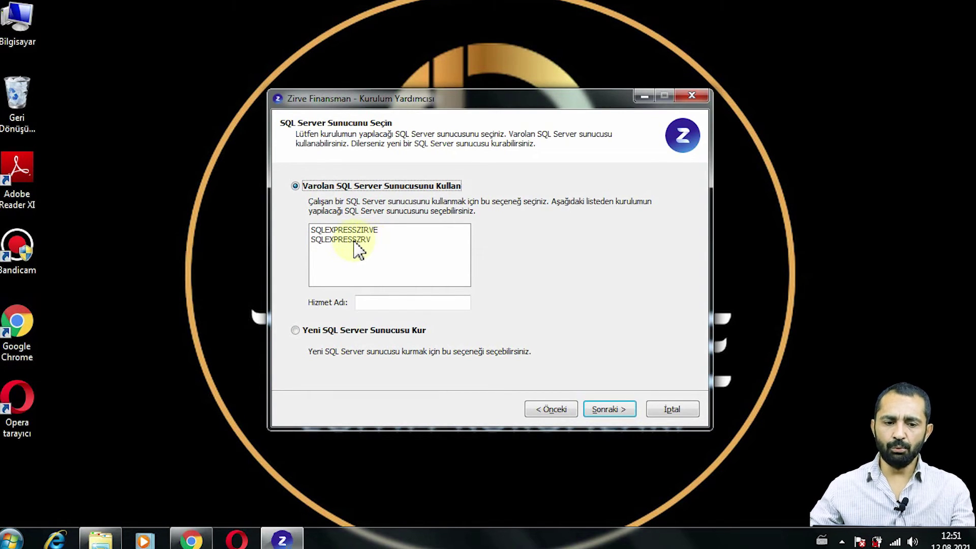
click(355, 241)
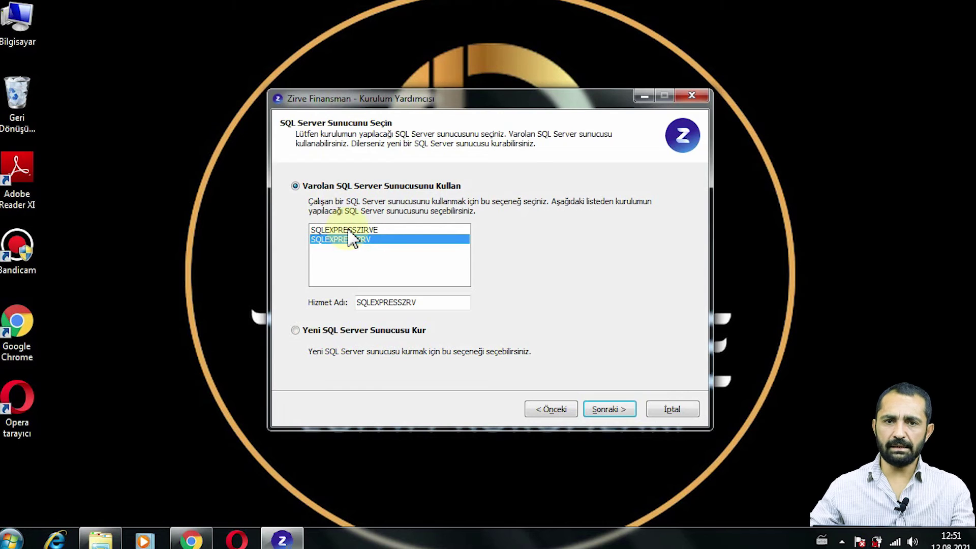
click(349, 231)
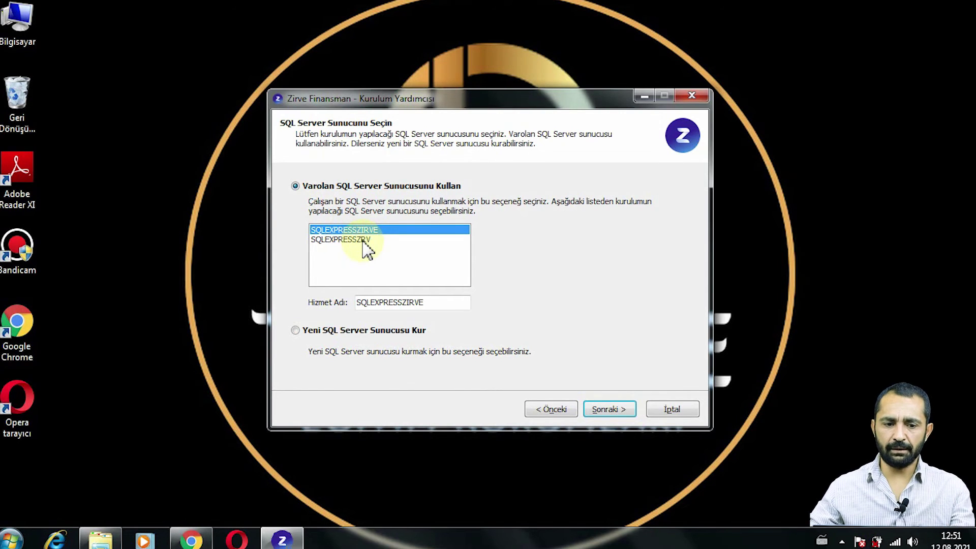
click(363, 241)
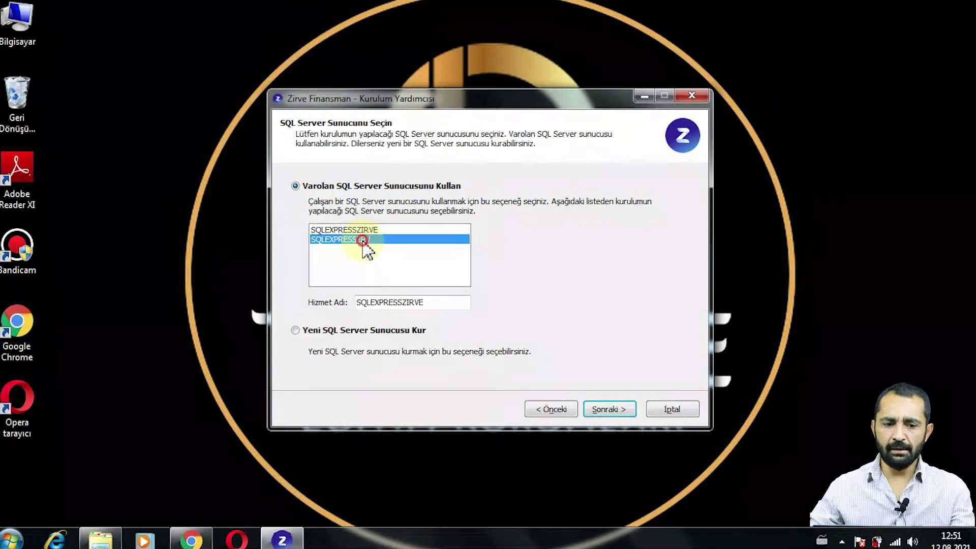
click(610, 411)
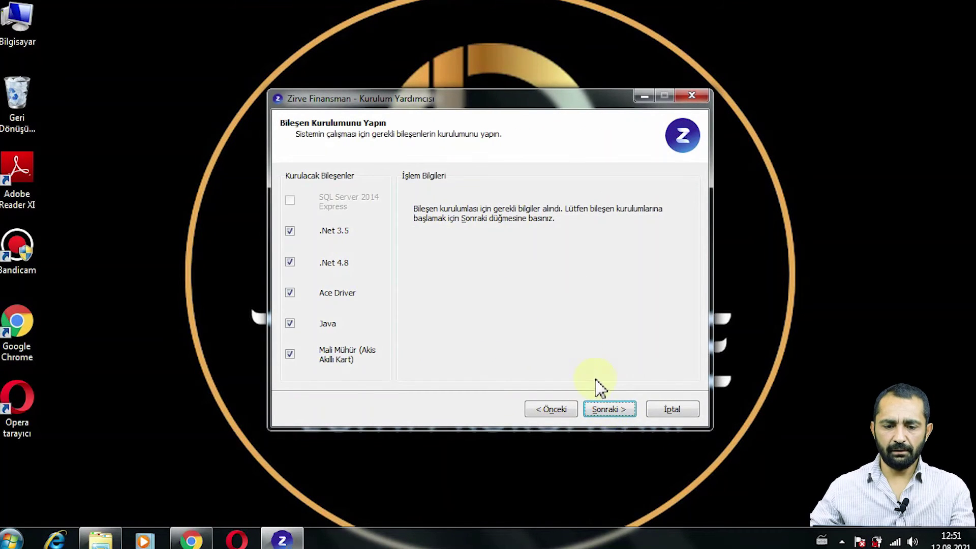
- Start the Zirve component installation and dismiss the missing Java installer error so it finishes
click(608, 409)
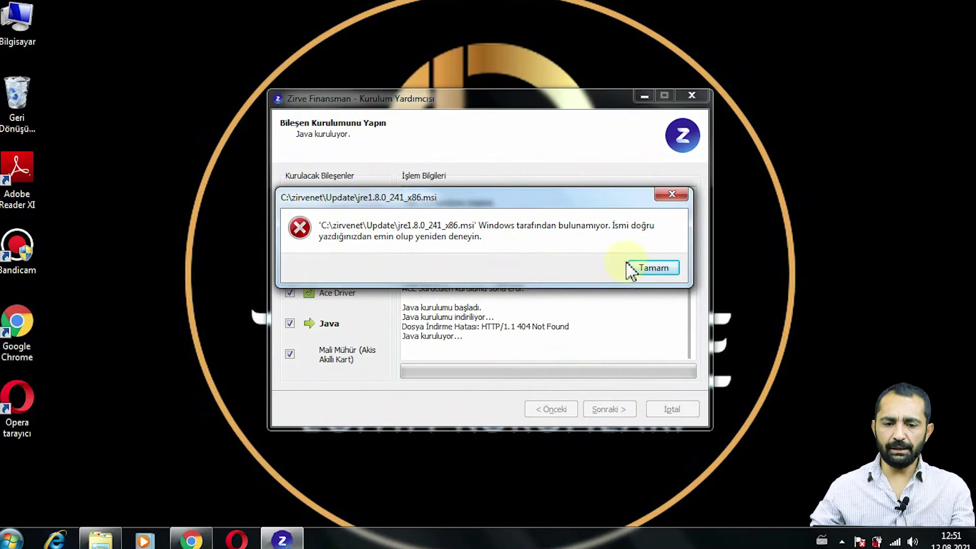
click(653, 270)
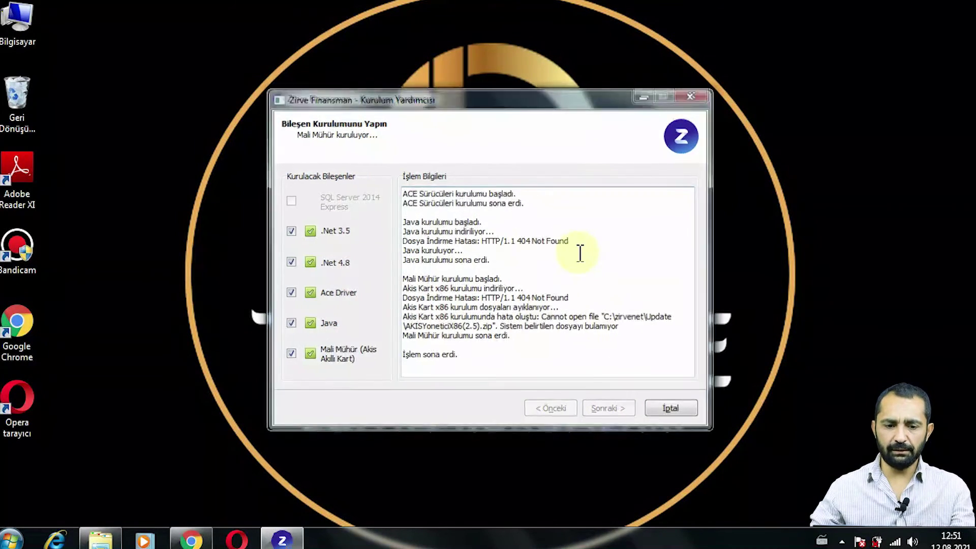